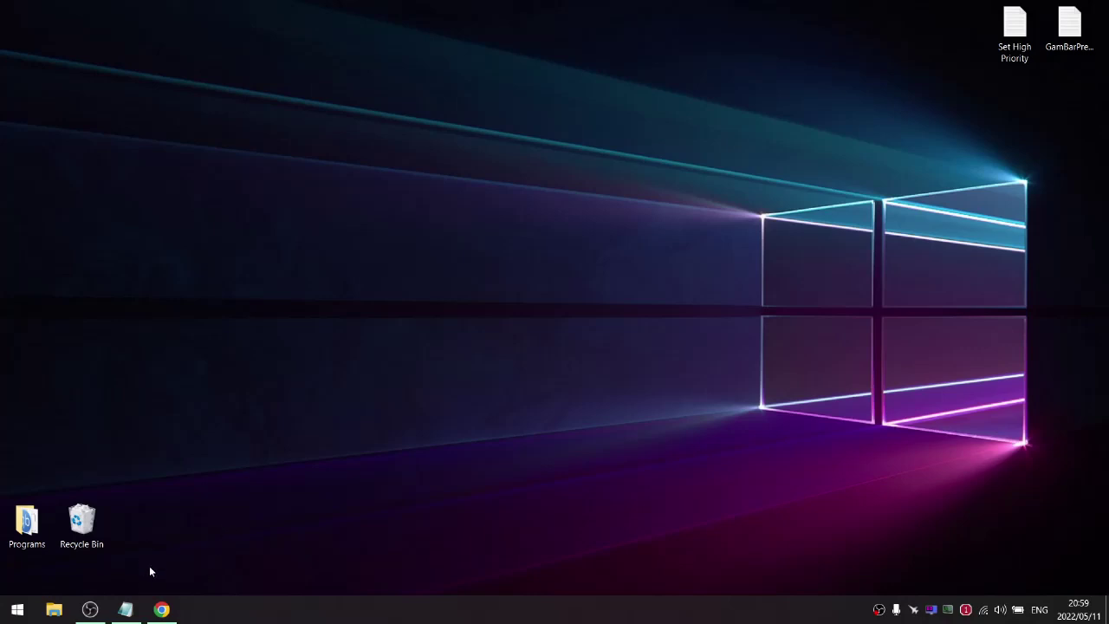
# Step: Open Task Manager's Details list and confirm Control_DX11.exe runs at Normal priority
pyautogui.moveTo(96, 612)
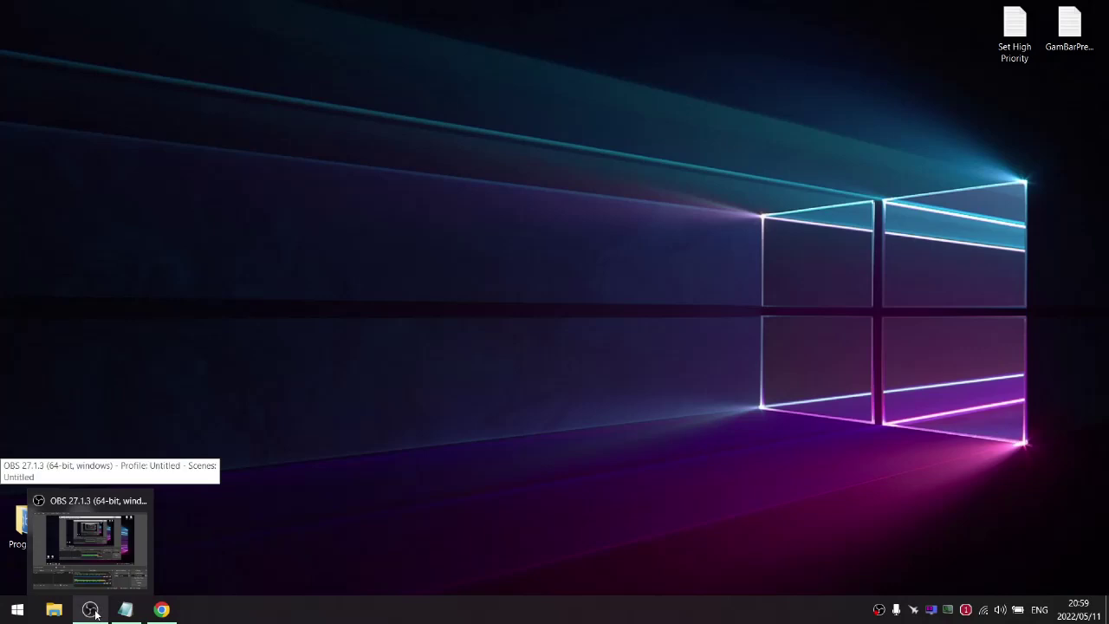
pyautogui.click(18, 610)
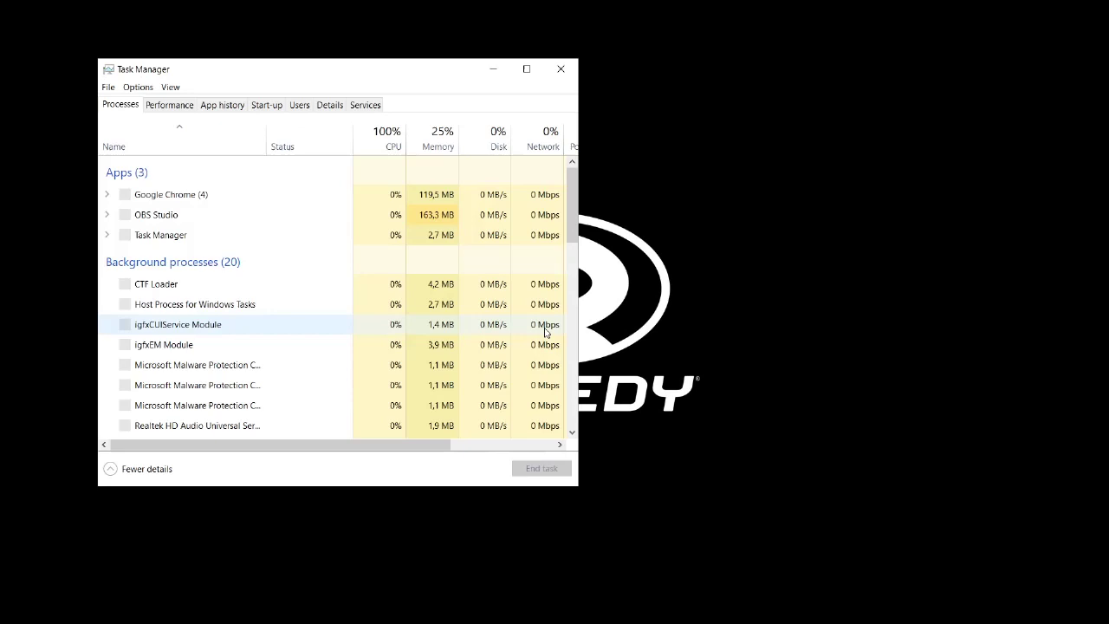
pyautogui.click(330, 106)
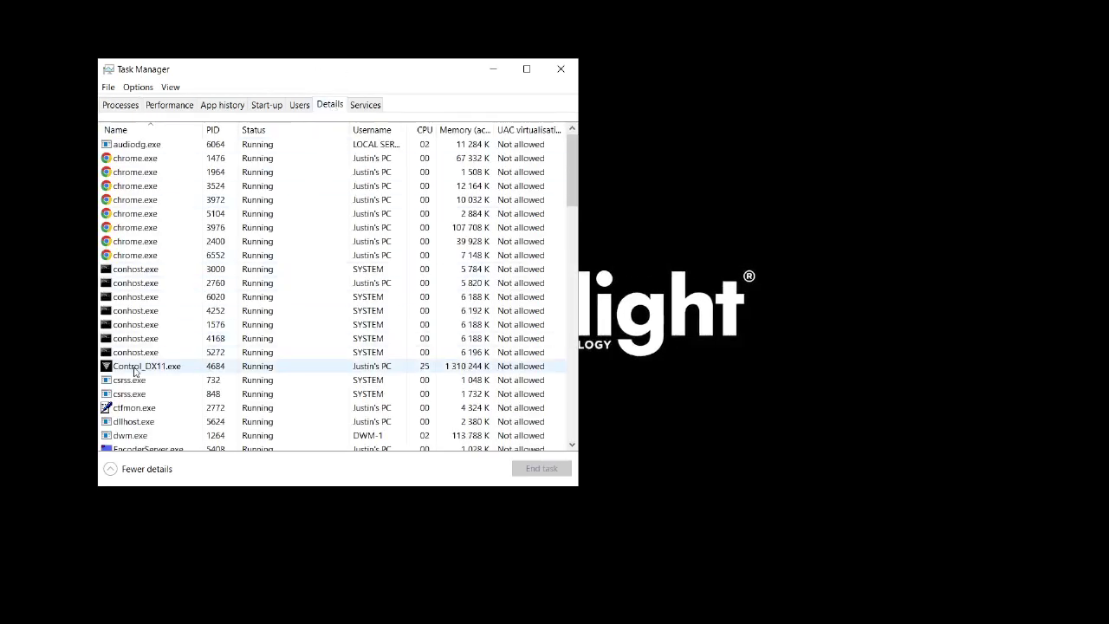
pyautogui.rightClick(135, 367)
pyautogui.moveTo(208, 423)
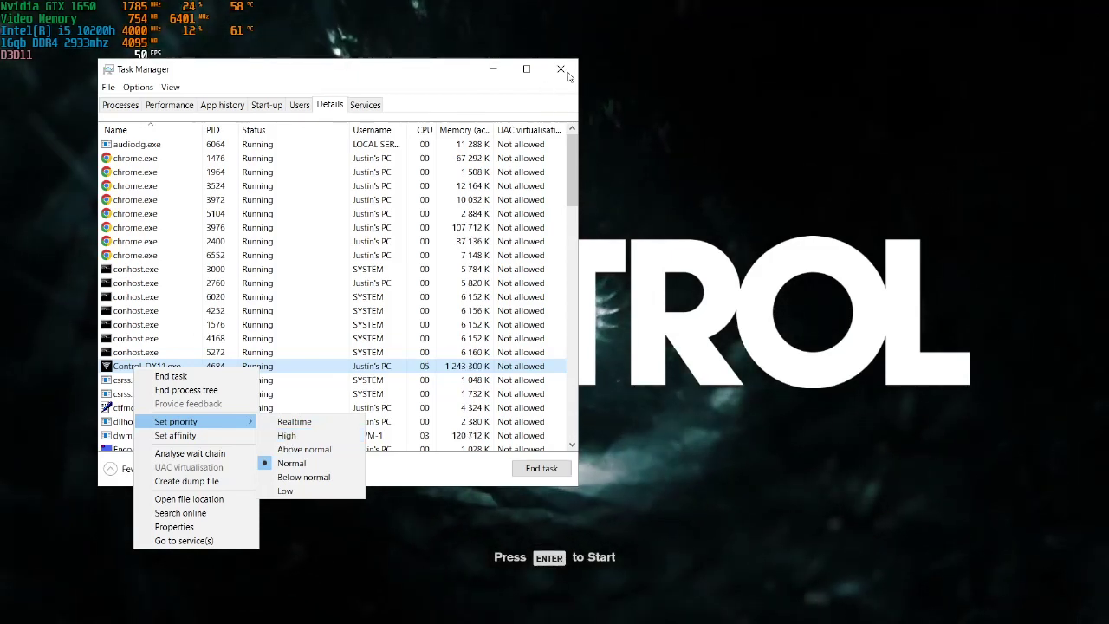
# Step: End the running game's task from the Processes list
pyautogui.click(120, 105)
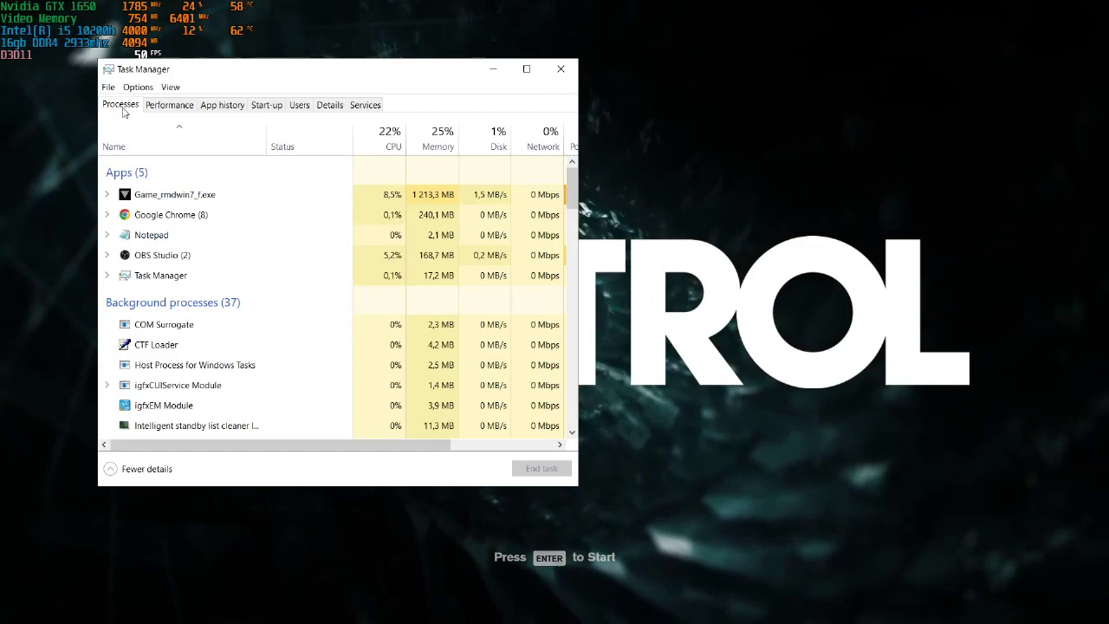
pyautogui.rightClick(177, 198)
pyautogui.click(216, 220)
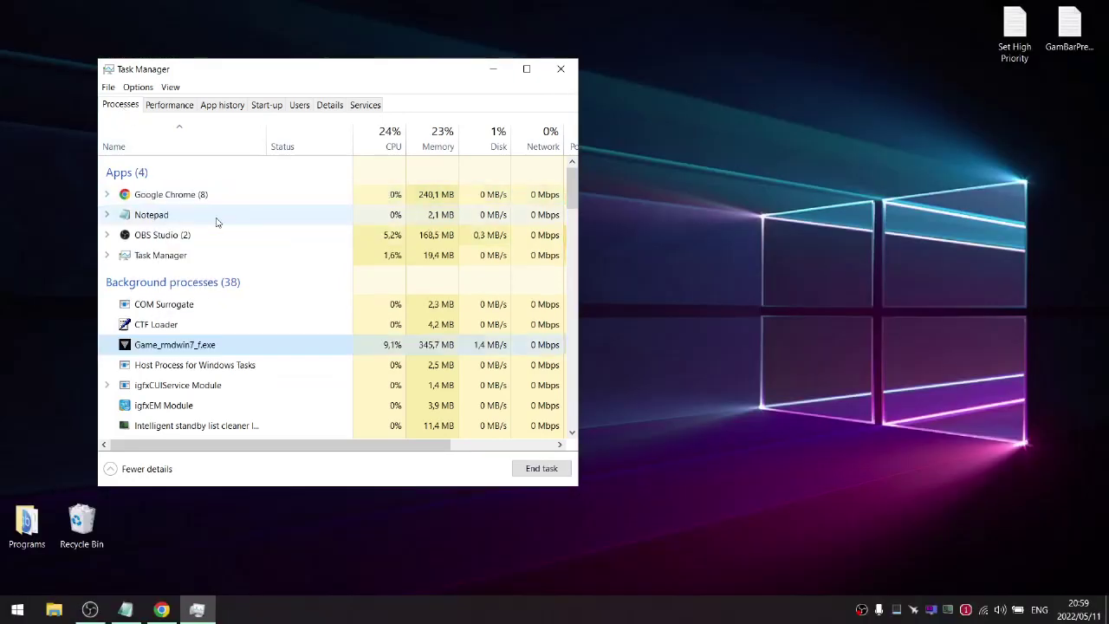
# Step: Close Task Manager and briefly view the Process Lasso search in Chrome
pyautogui.click(560, 68)
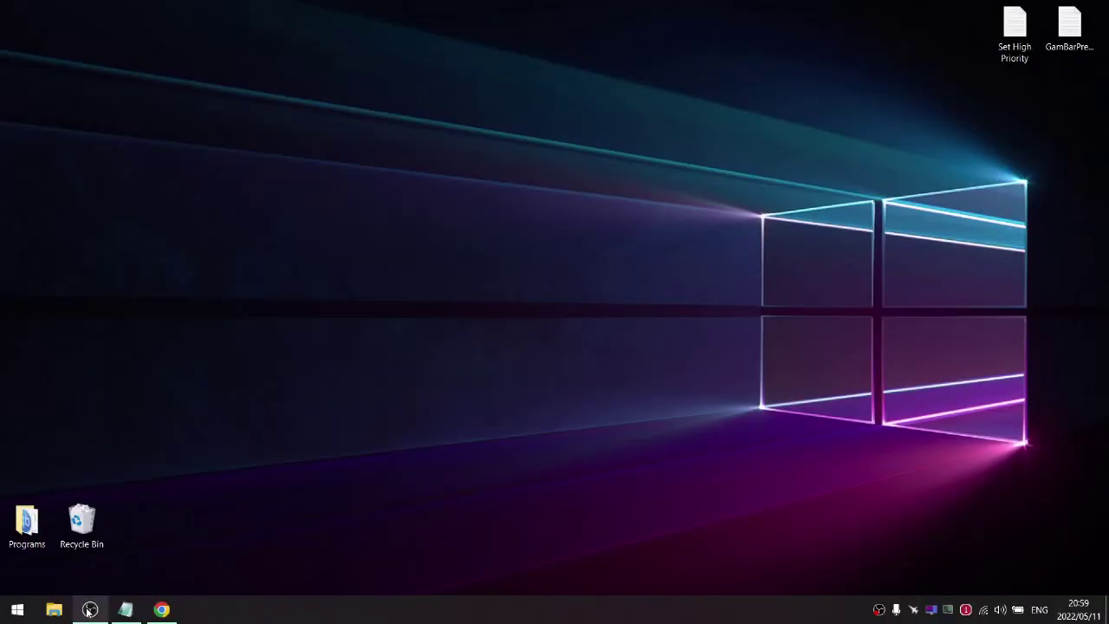
pyautogui.click(162, 609)
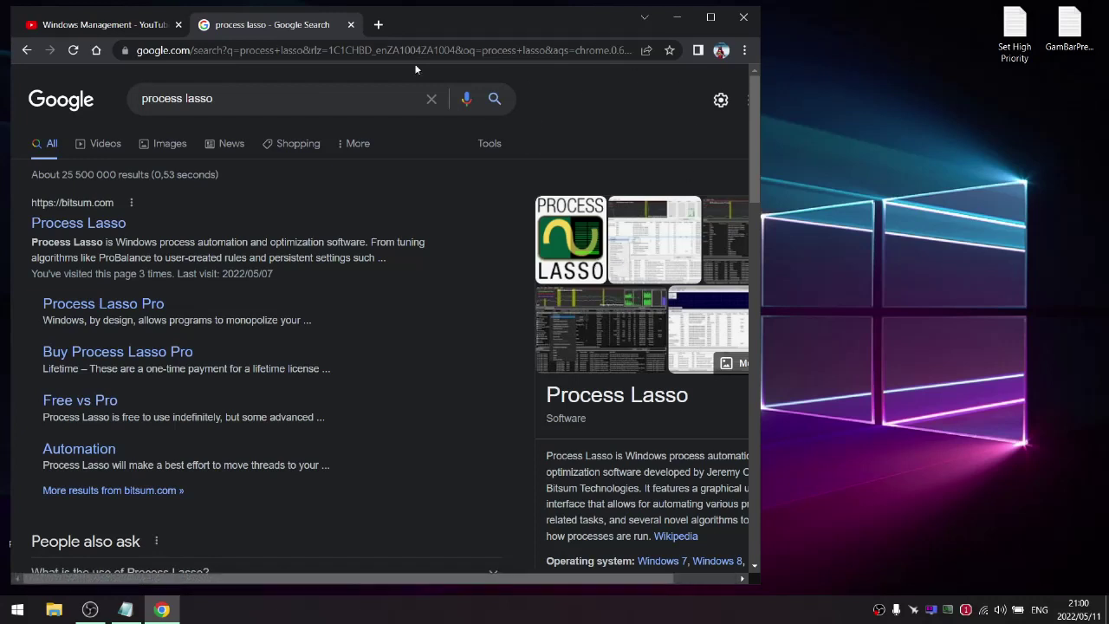
pyautogui.click(677, 17)
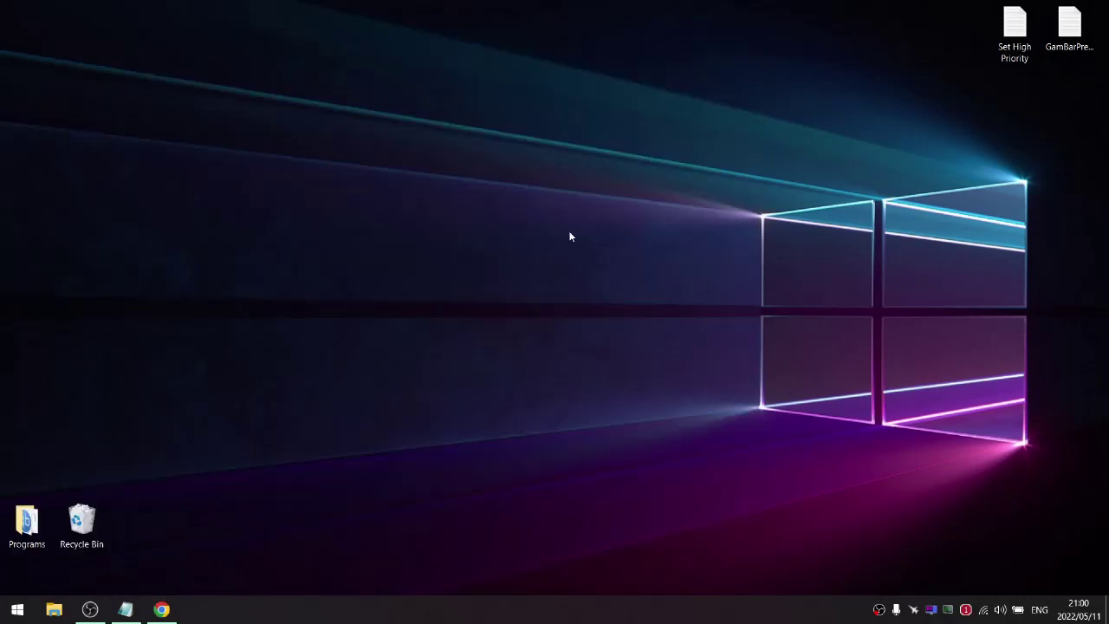
# Step: Switch Chrome to the Windows Management YouTube channel tab, then minimize the browser
pyautogui.click(161, 609)
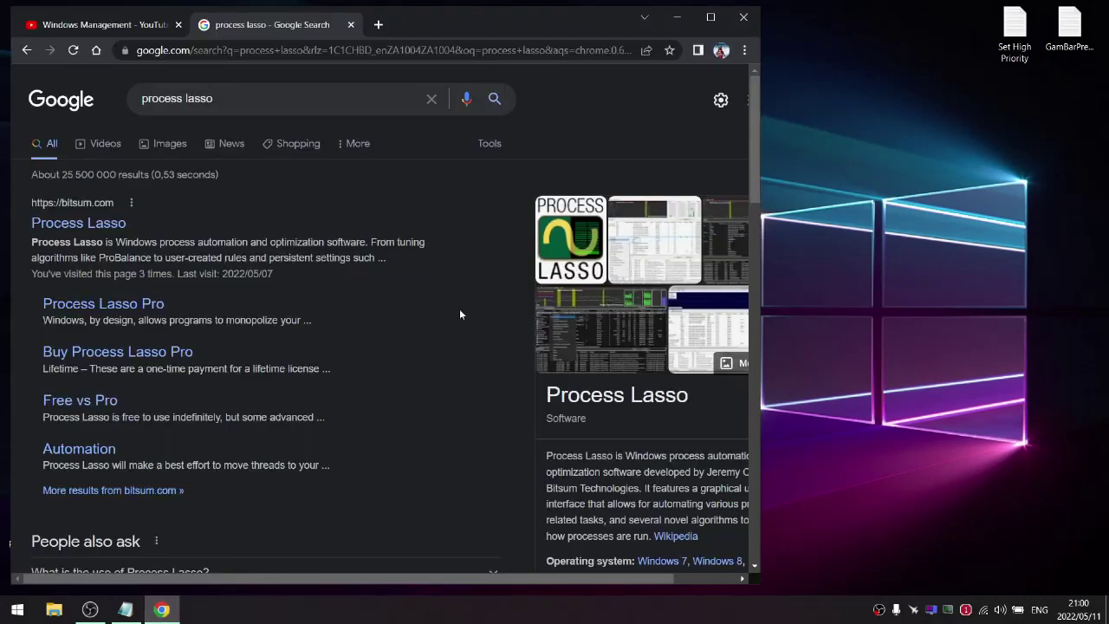
pyautogui.click(105, 26)
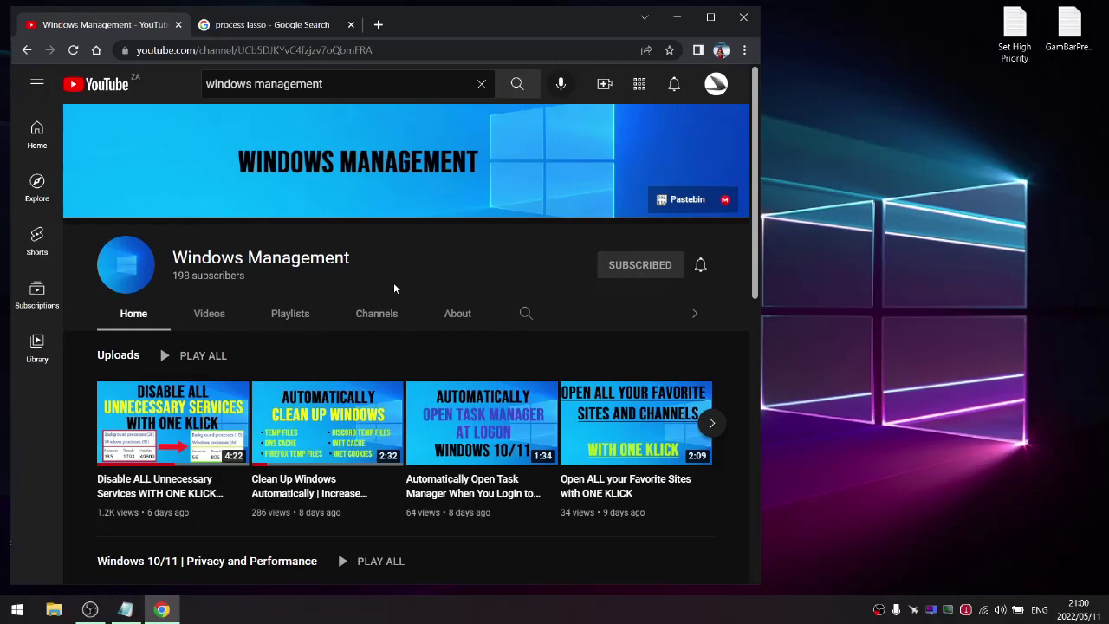
pyautogui.click(678, 18)
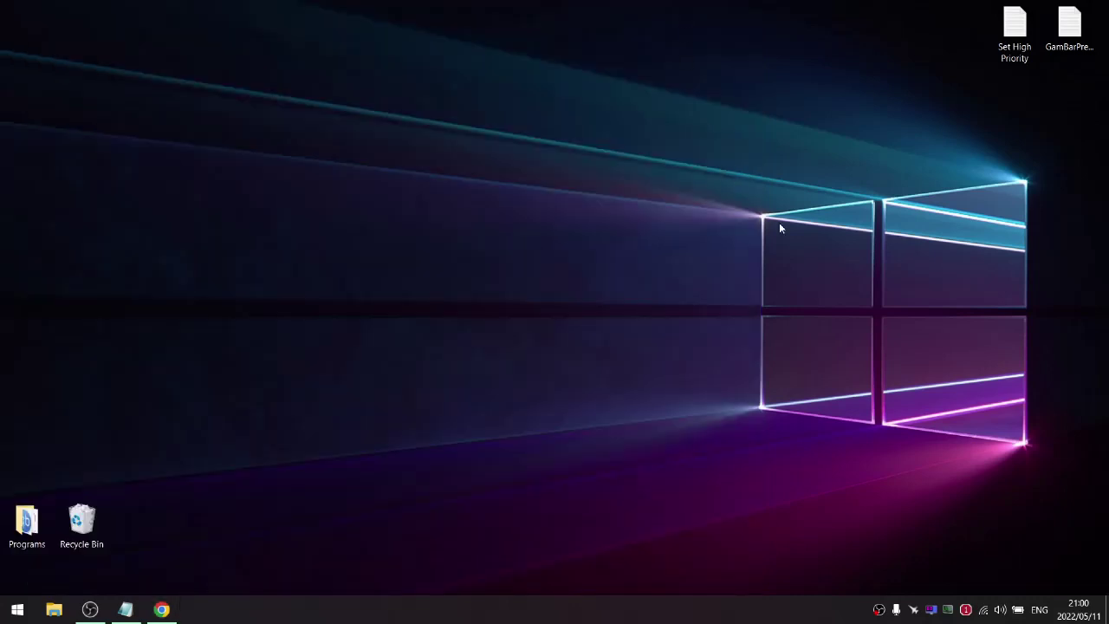
# Step: Copy the Image File Execution Options registry path from line 1 of the Set High Priority notes
pyautogui.click(126, 610)
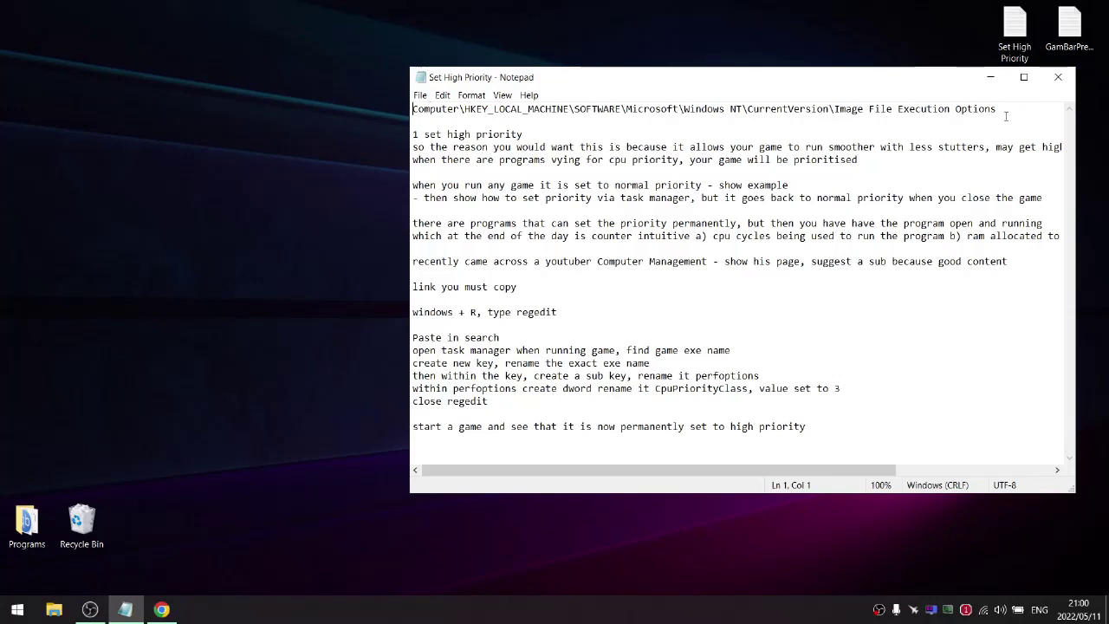
pyautogui.click(661, 120)
pyautogui.moveTo(547, 123); pyautogui.dragTo(413, 111)
pyautogui.rightClick(421, 106)
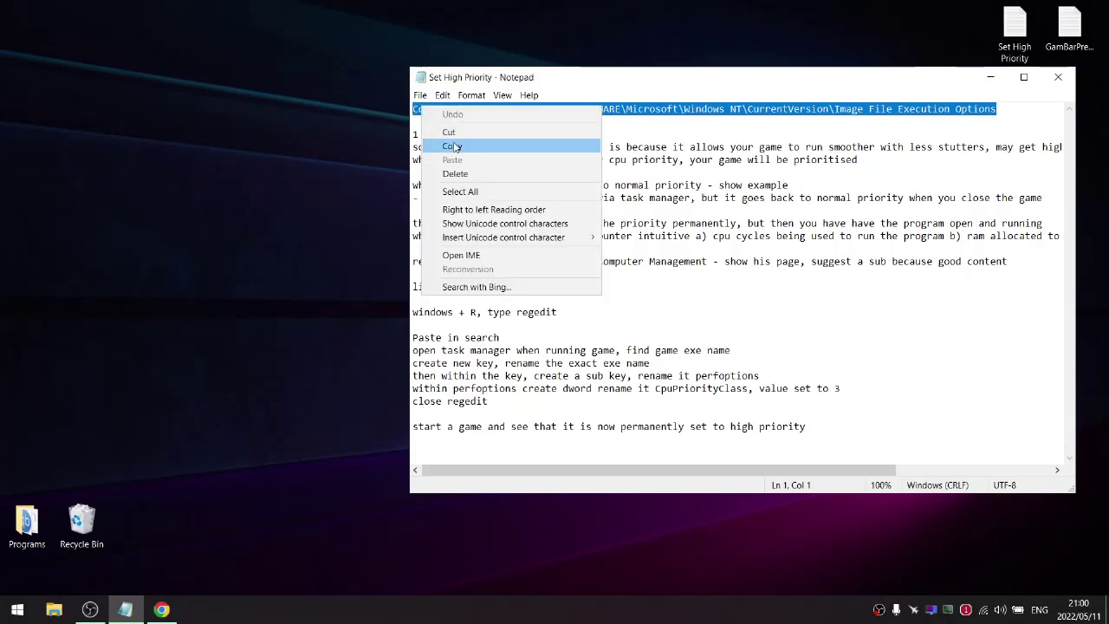
pyautogui.click(451, 145)
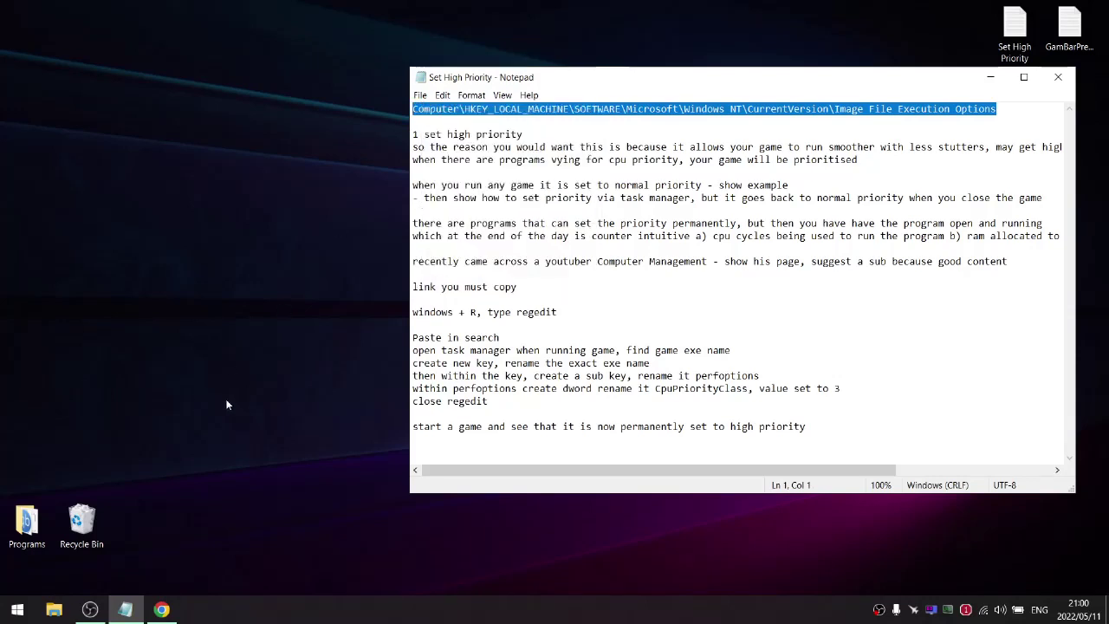
# Step: Launch Registry Editor via regedit in the Run box and select its address bar
pyautogui.press('super+r')
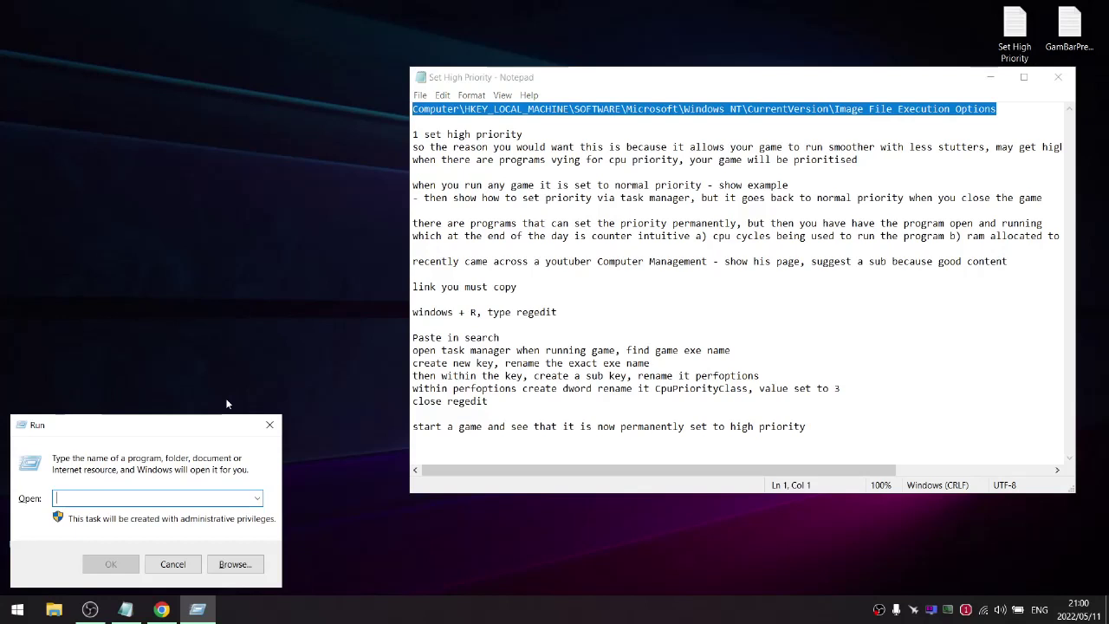
pyautogui.write('regedit')
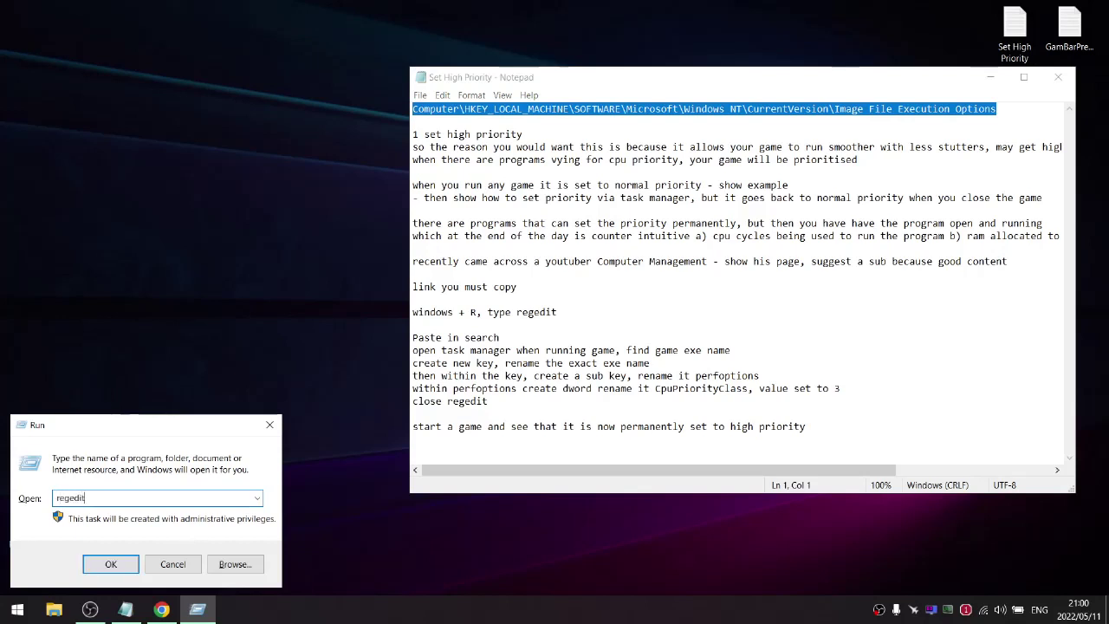
pyautogui.press('Return')
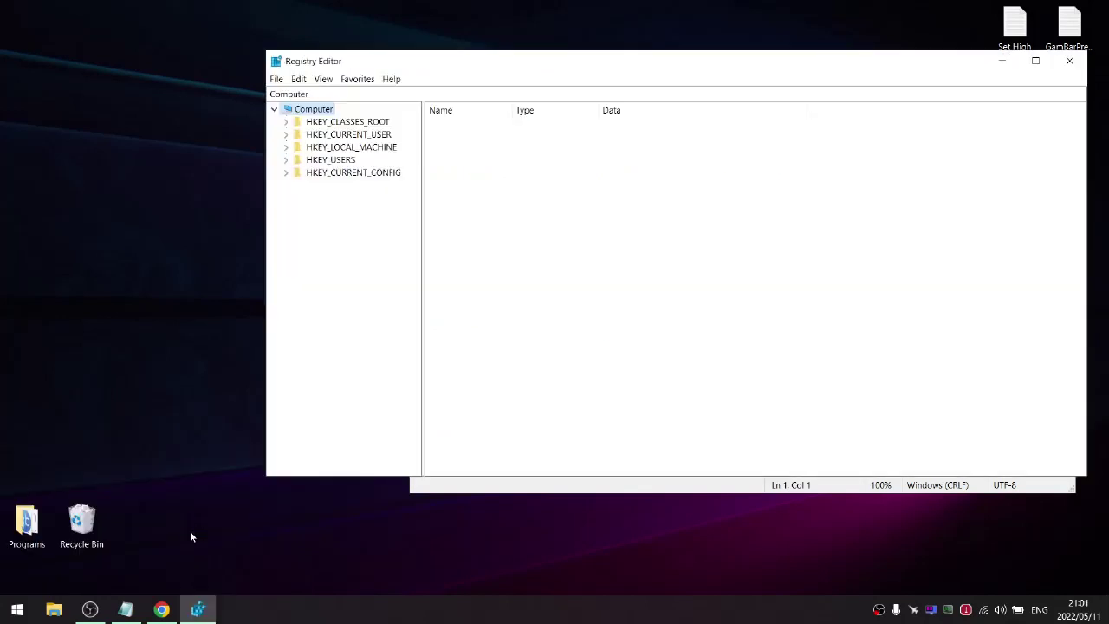
pyautogui.click(316, 92)
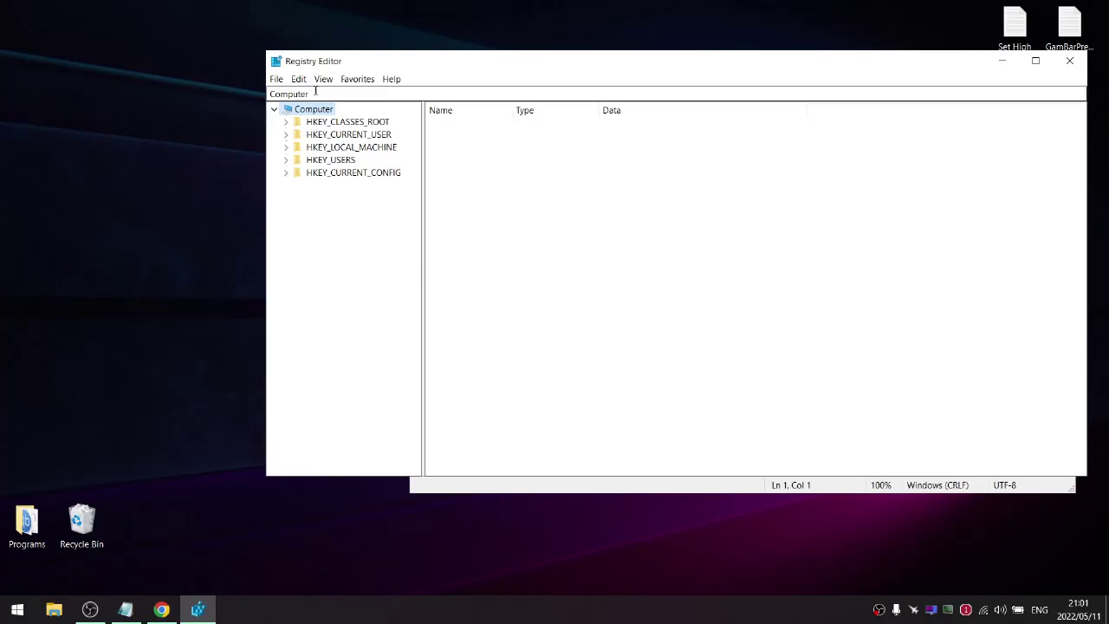
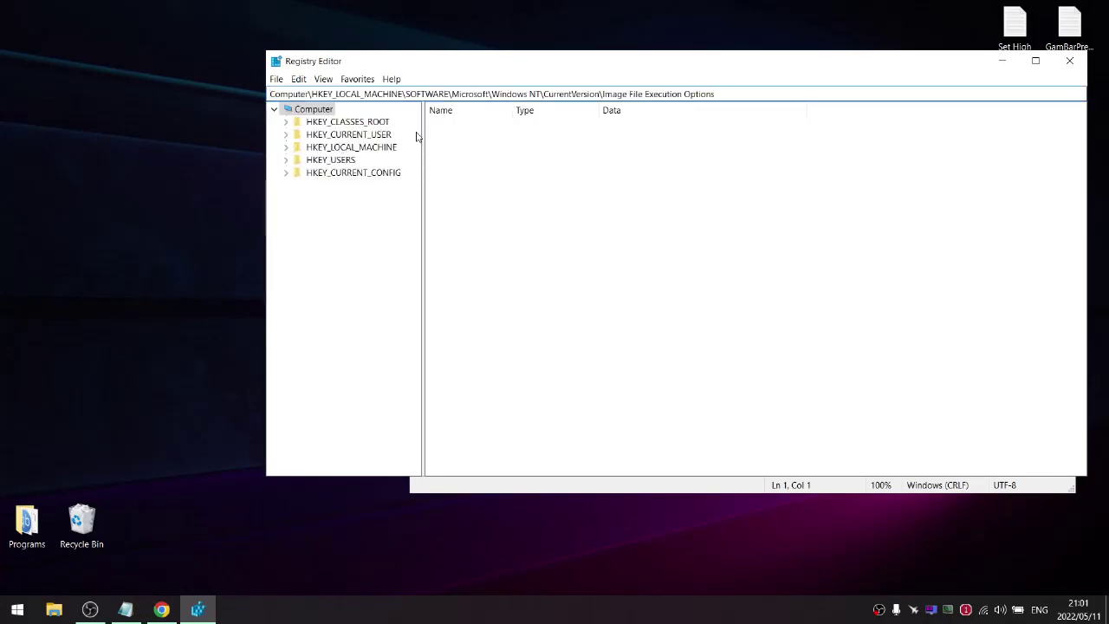
# Step: Jump to the Image File Execution Options key and bring up the Start menu's Games tiles
pyautogui.press('Return')
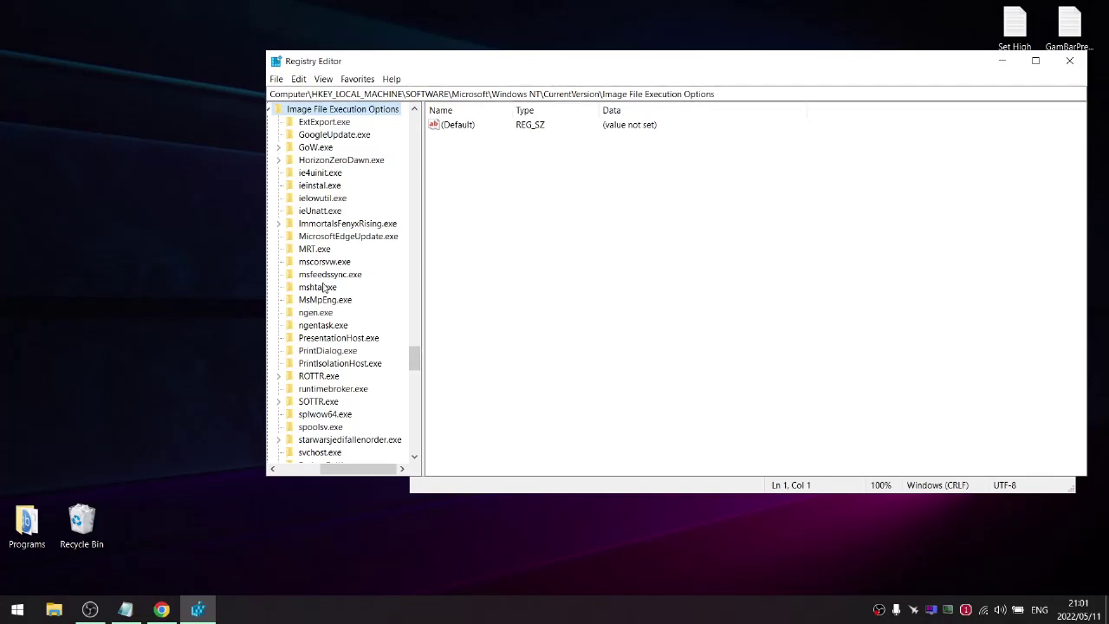
pyautogui.click(18, 609)
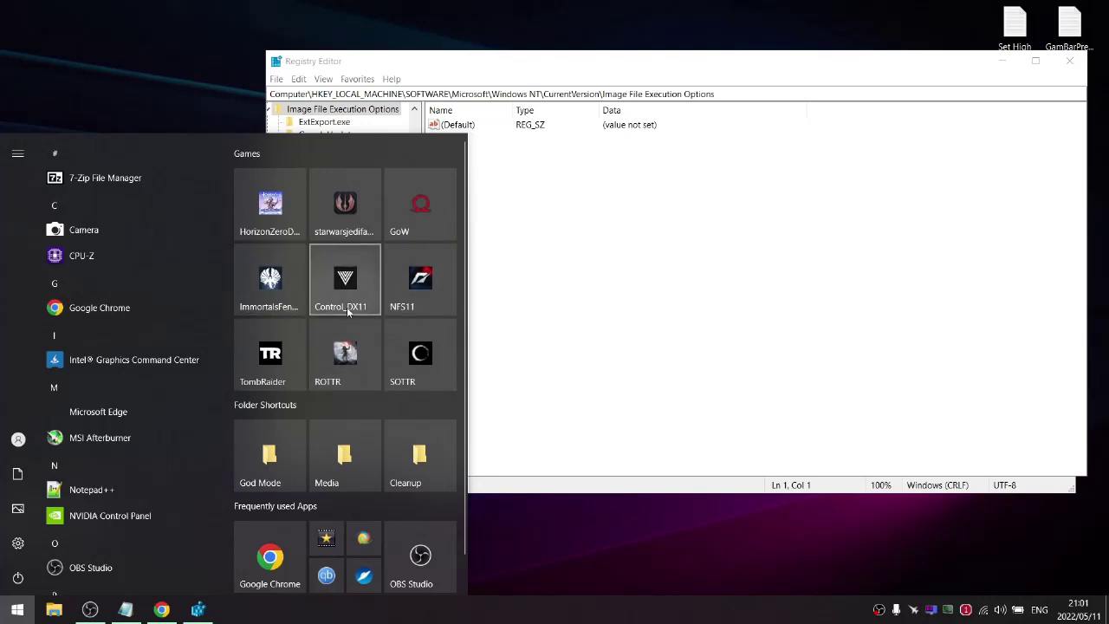
# Step: Launch Control_DX11, check its processes in Task Manager, end Game_rmdwin7_f.exe, and close Task Manager
pyautogui.click(347, 306)
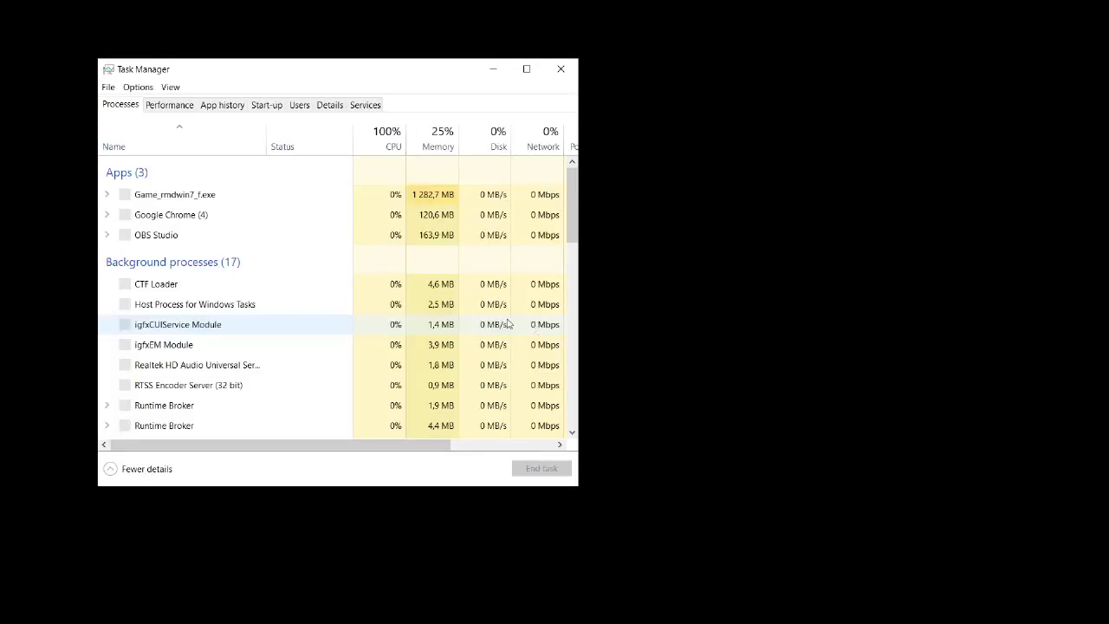
pyautogui.click(329, 105)
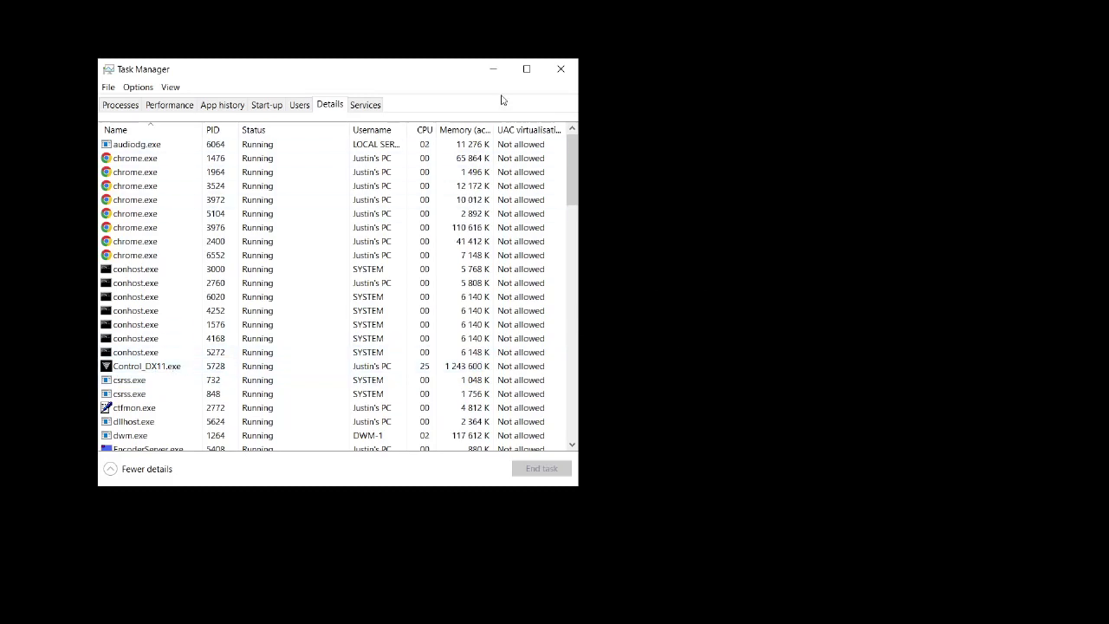
pyautogui.click(123, 105)
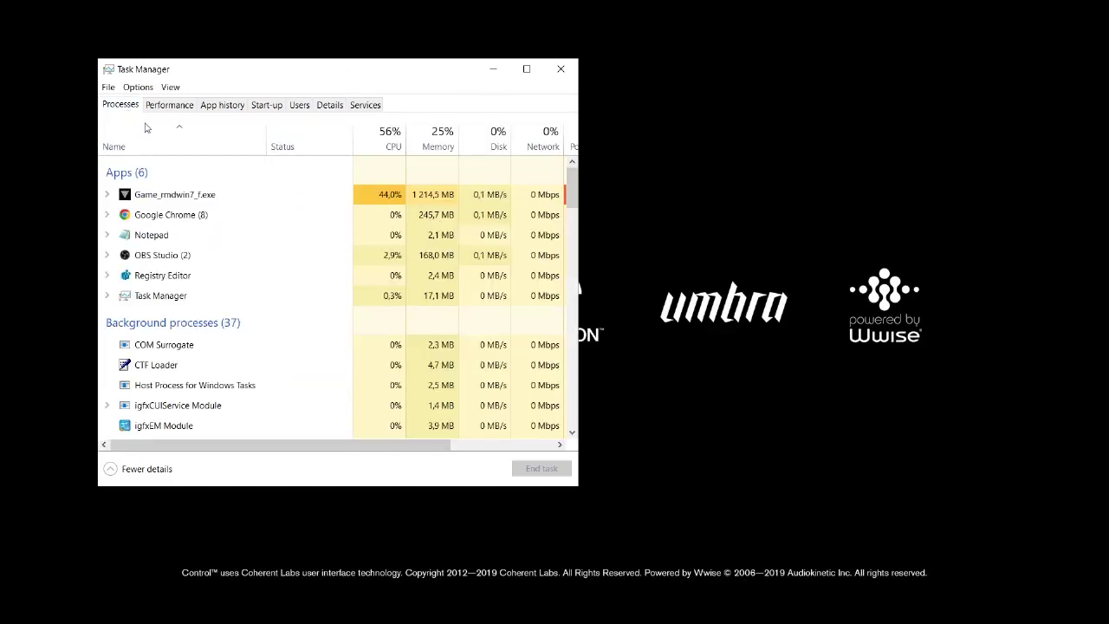
pyautogui.rightClick(147, 203)
pyautogui.click(152, 218)
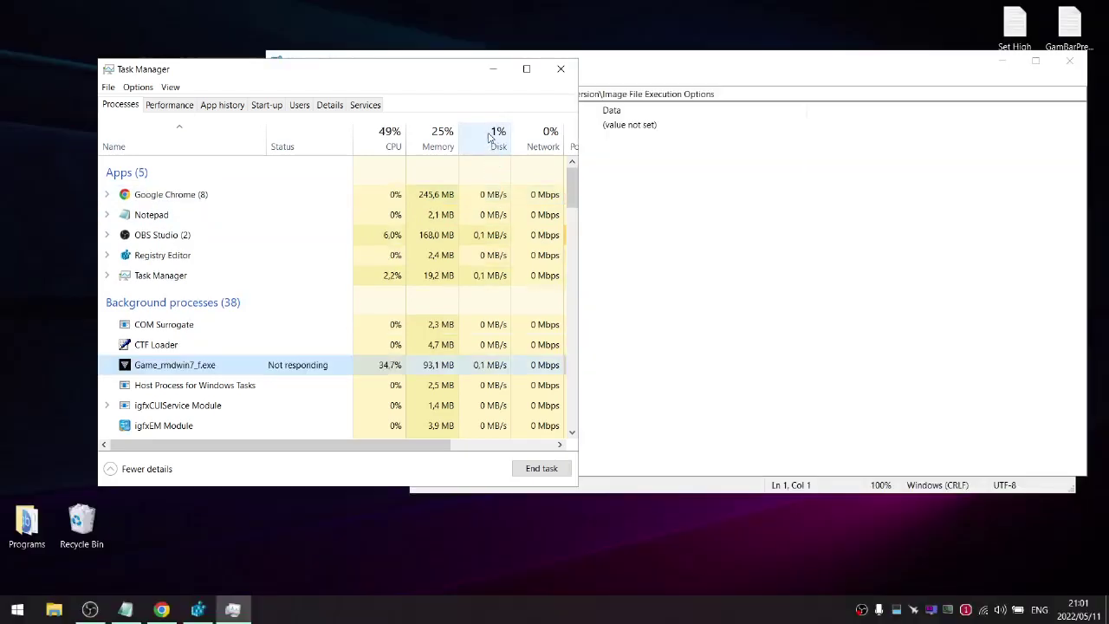
pyautogui.click(560, 69)
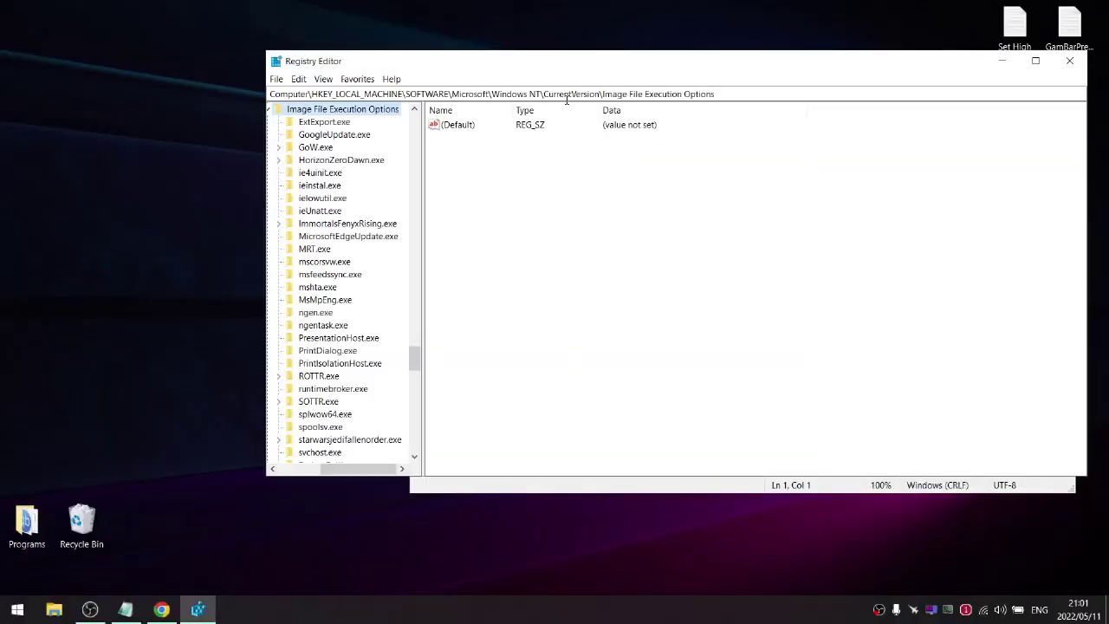
# Step: Create a Control_DX11.exe key under Image File Execution Options and select it
pyautogui.scroll(2, 347, 260)
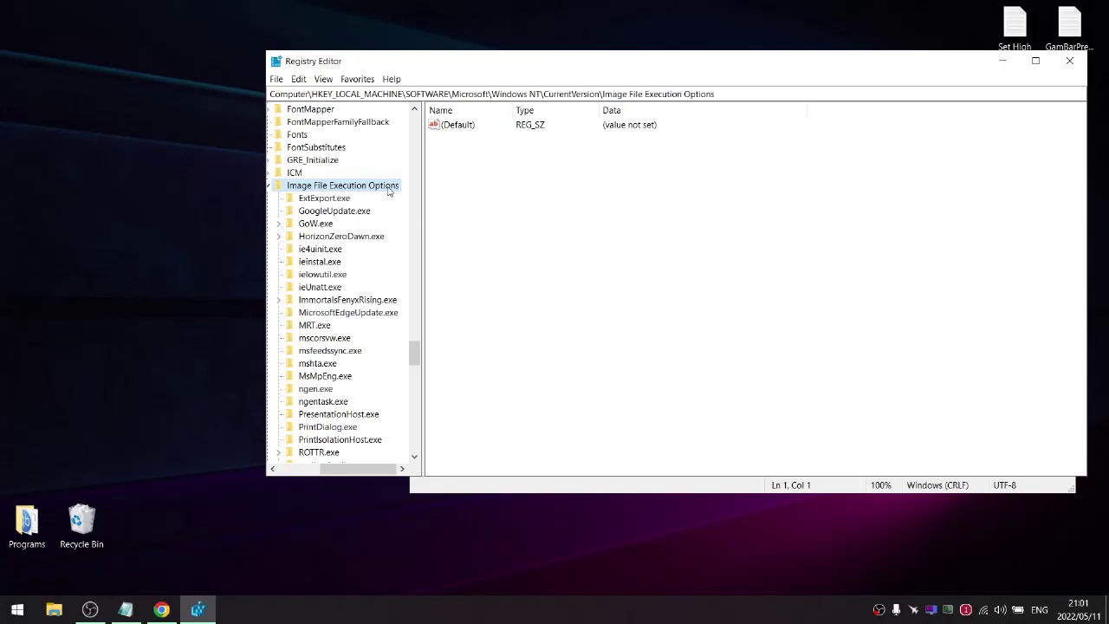
pyautogui.rightClick(330, 190)
pyautogui.moveTo(384, 210)
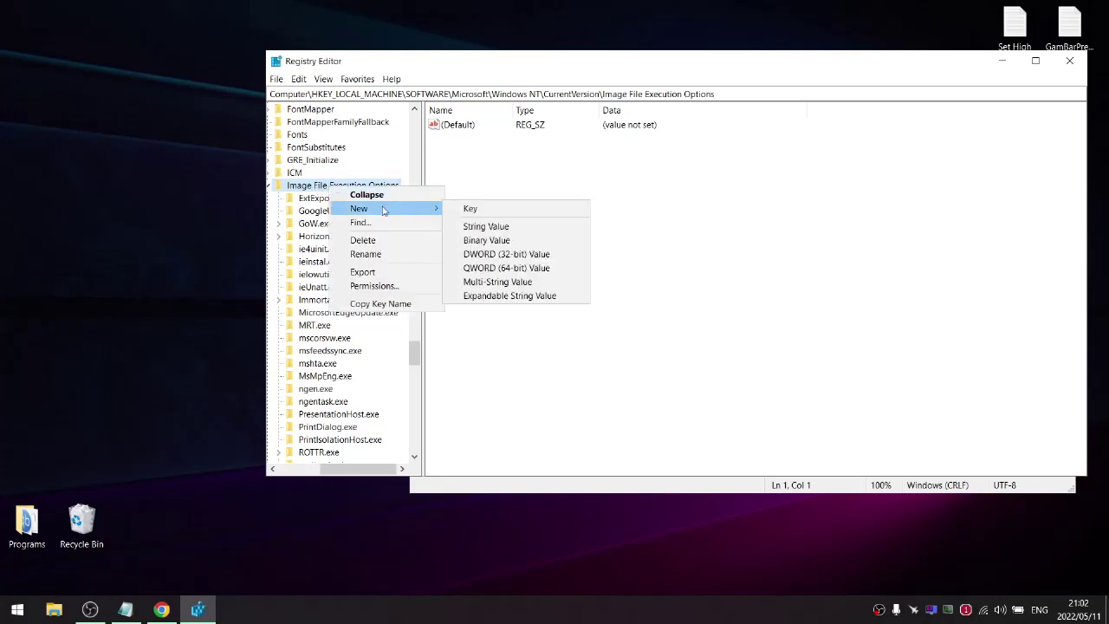
pyautogui.click(469, 209)
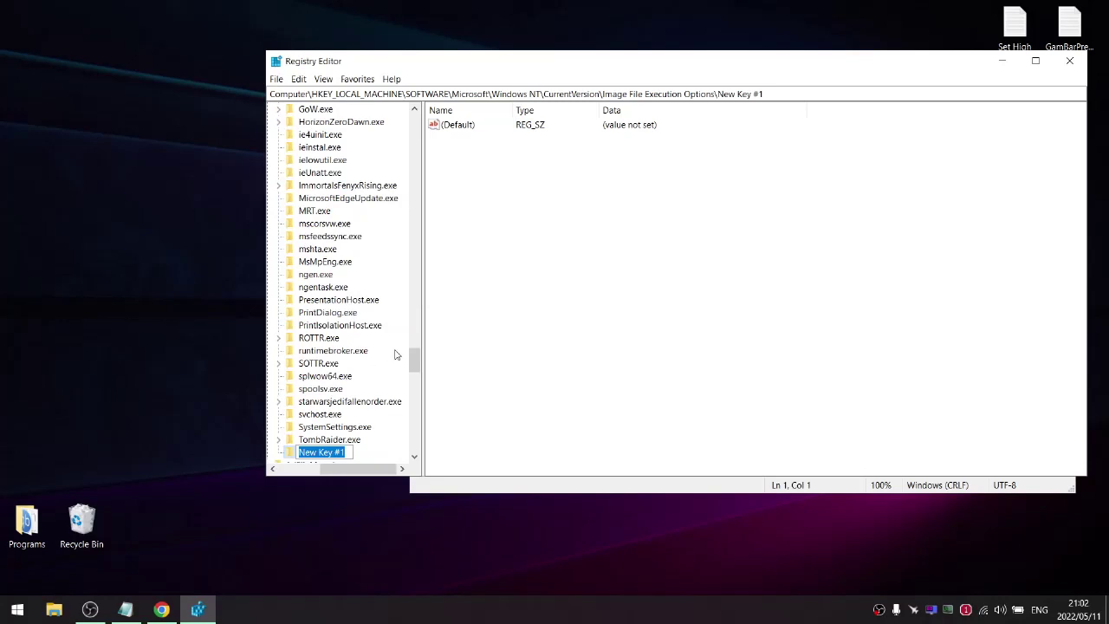
pyautogui.write('Contr')
pyautogui.write('Control')
pyautogui.write('_Control_DX11')
pyautogui.write('.exe')
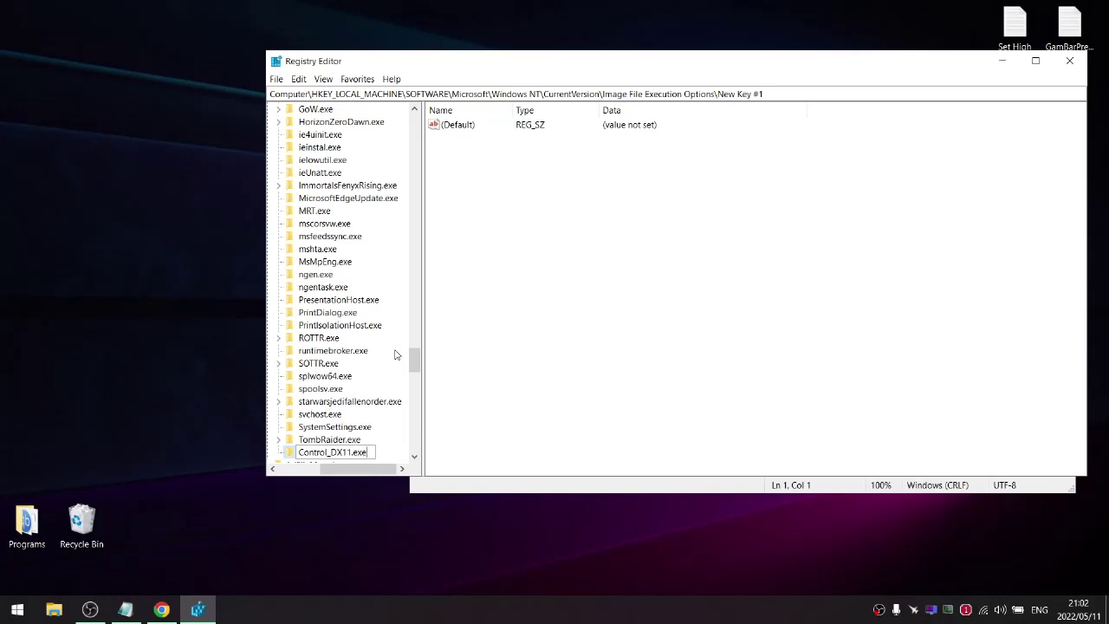
pyautogui.click(342, 443)
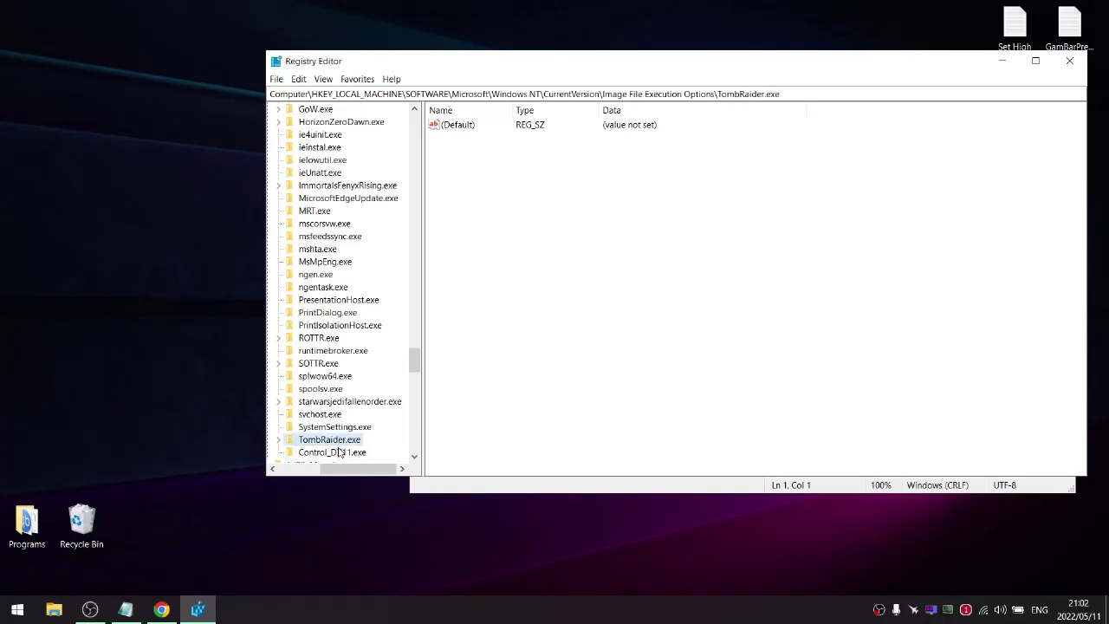
pyautogui.click(336, 454)
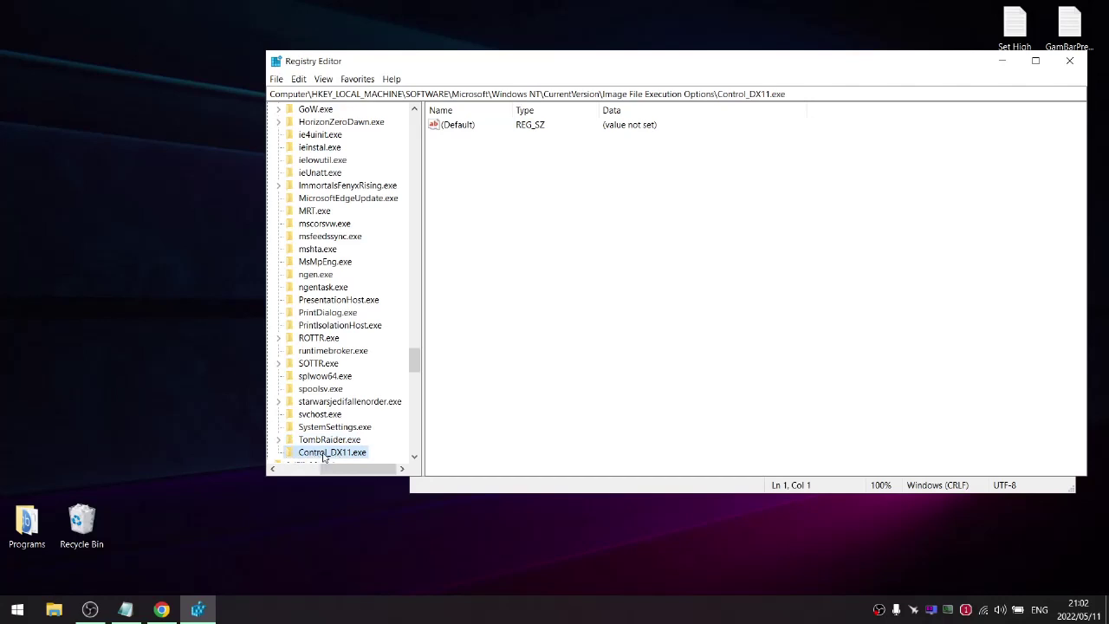
# Step: Add a PerfOptions subkey beneath Control_DX11.exe and select it
pyautogui.rightClick(323, 457)
pyautogui.moveTo(360, 475)
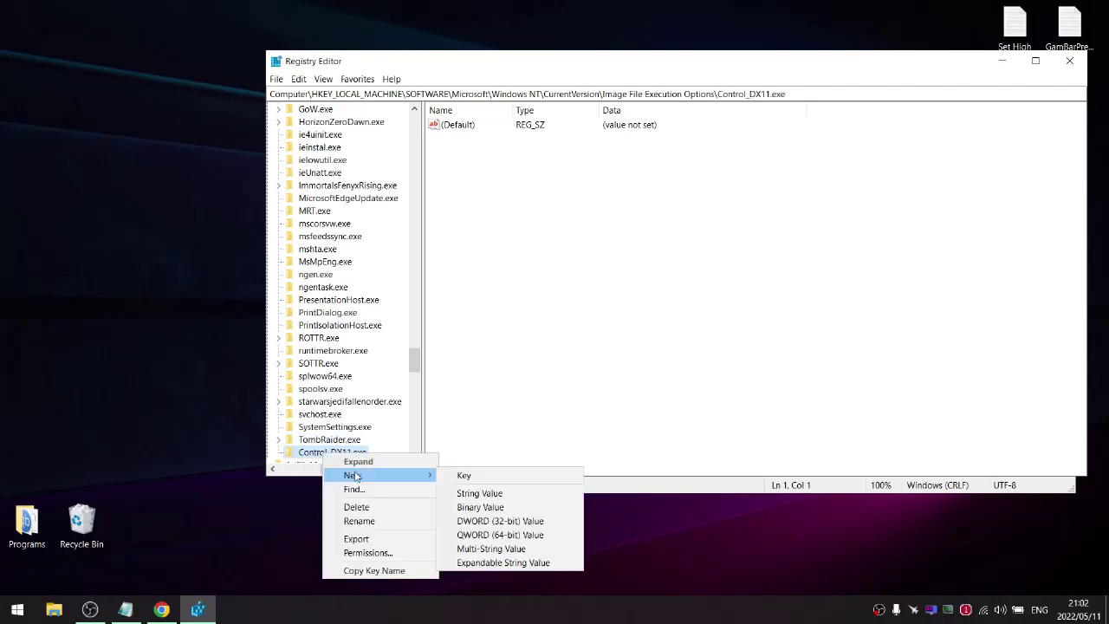
pyautogui.click(466, 475)
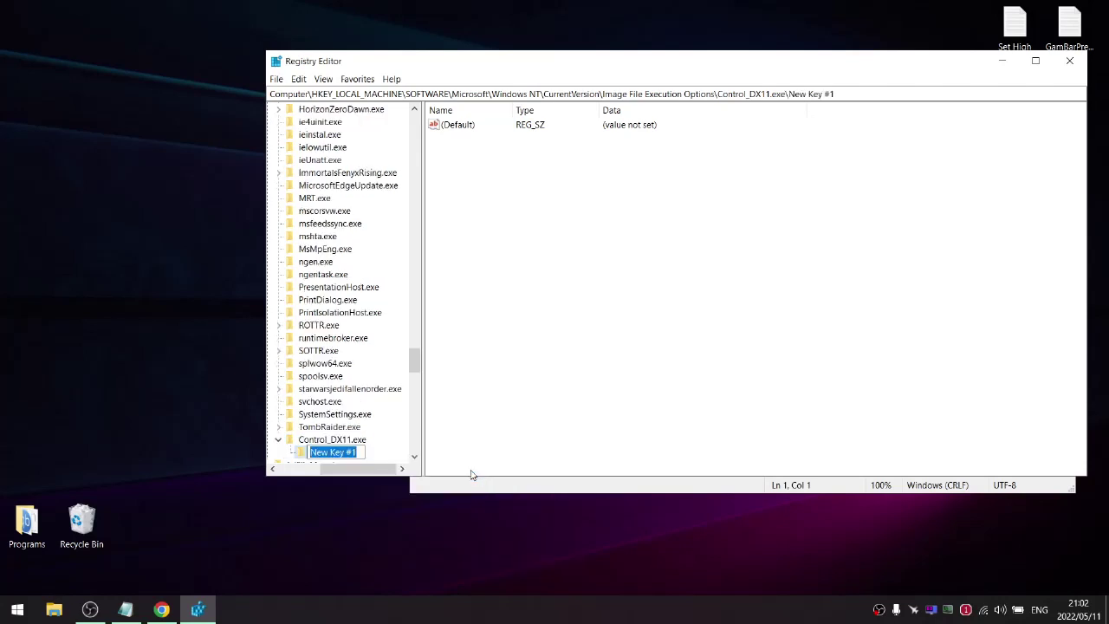
pyautogui.write('Per')
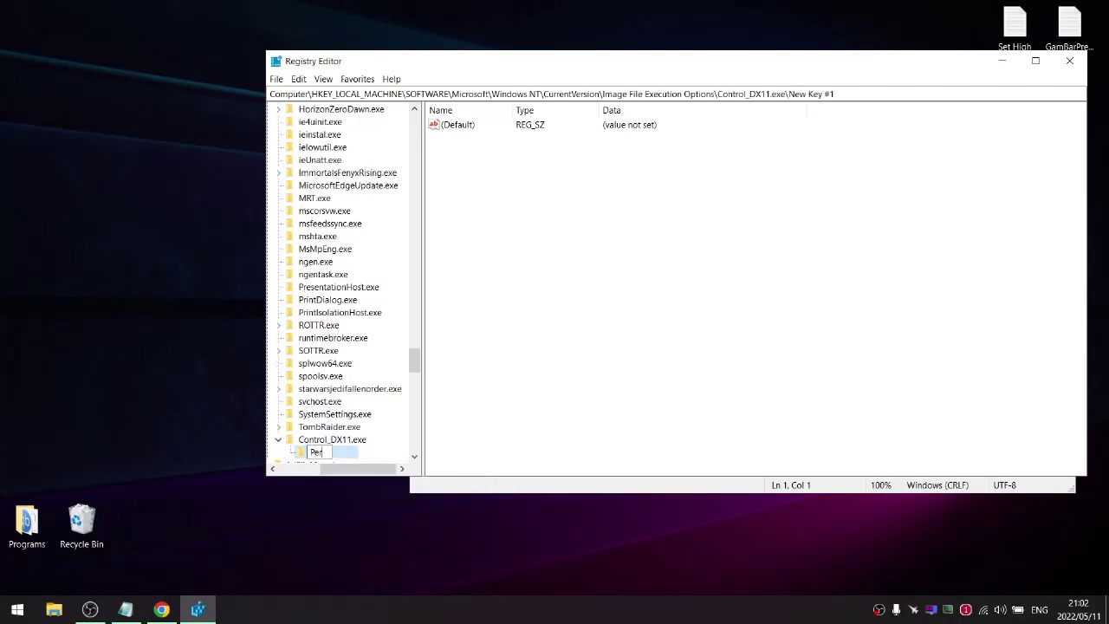
pyautogui.write('fOptions')
pyautogui.click(597, 371)
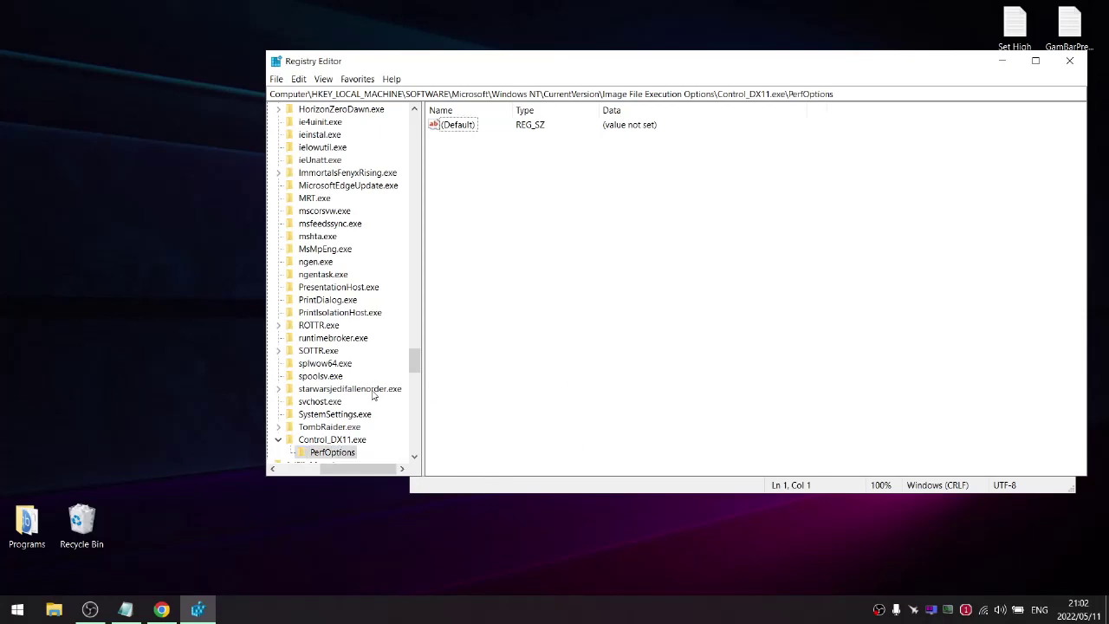
pyautogui.click(337, 454)
# Step: Add a DWORD (32-bit) value named CpuPriorityClass to PerfOptions
pyautogui.rightClick(461, 180)
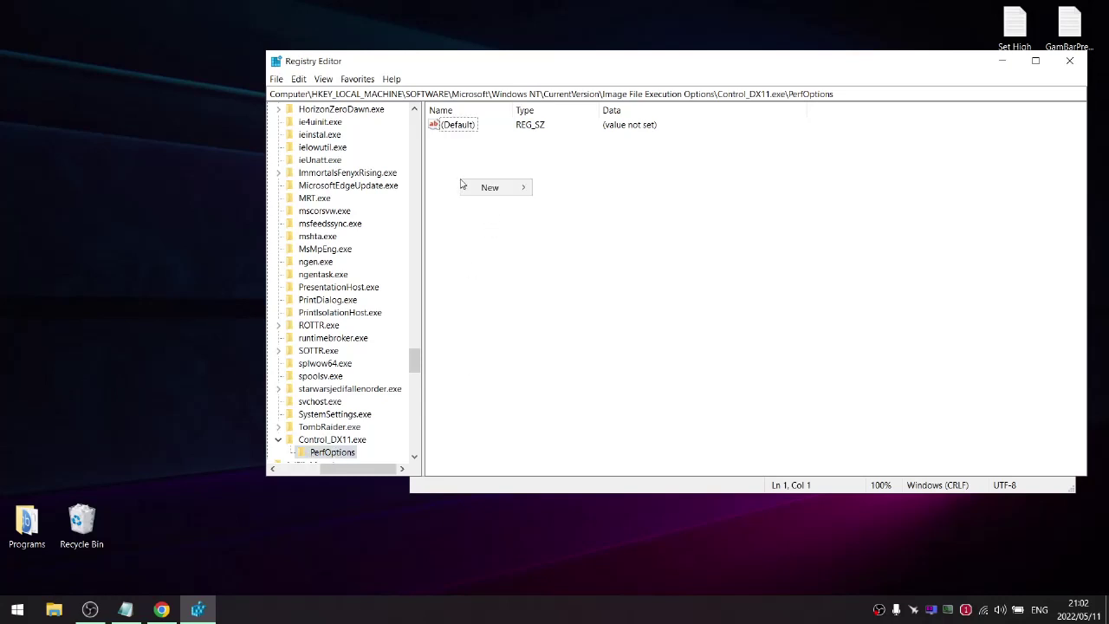
pyautogui.moveTo(500, 188)
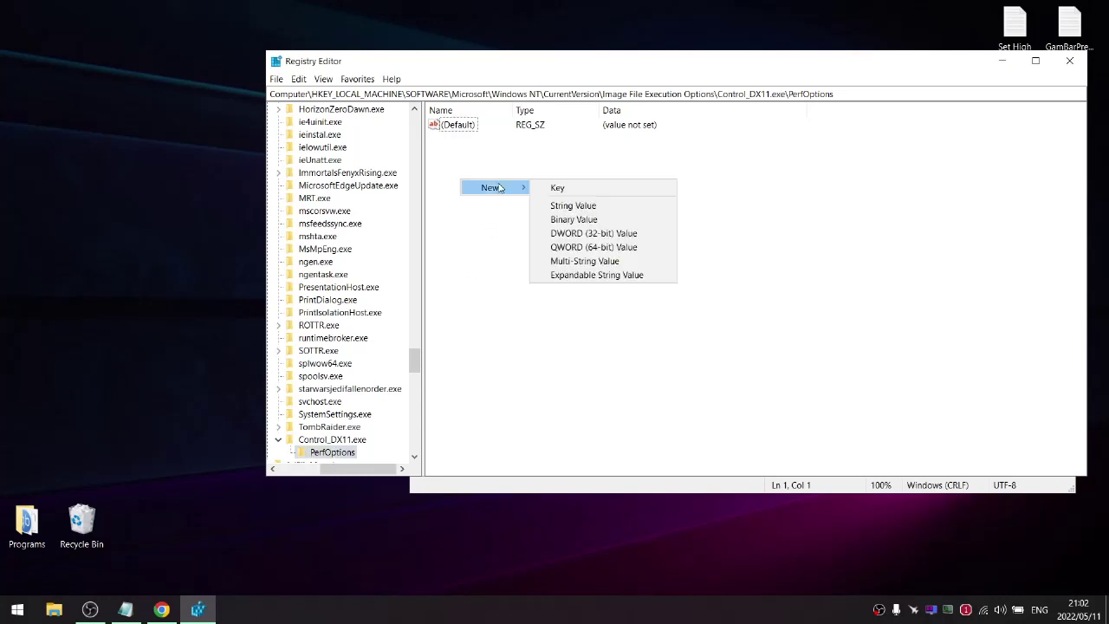
pyautogui.click(591, 234)
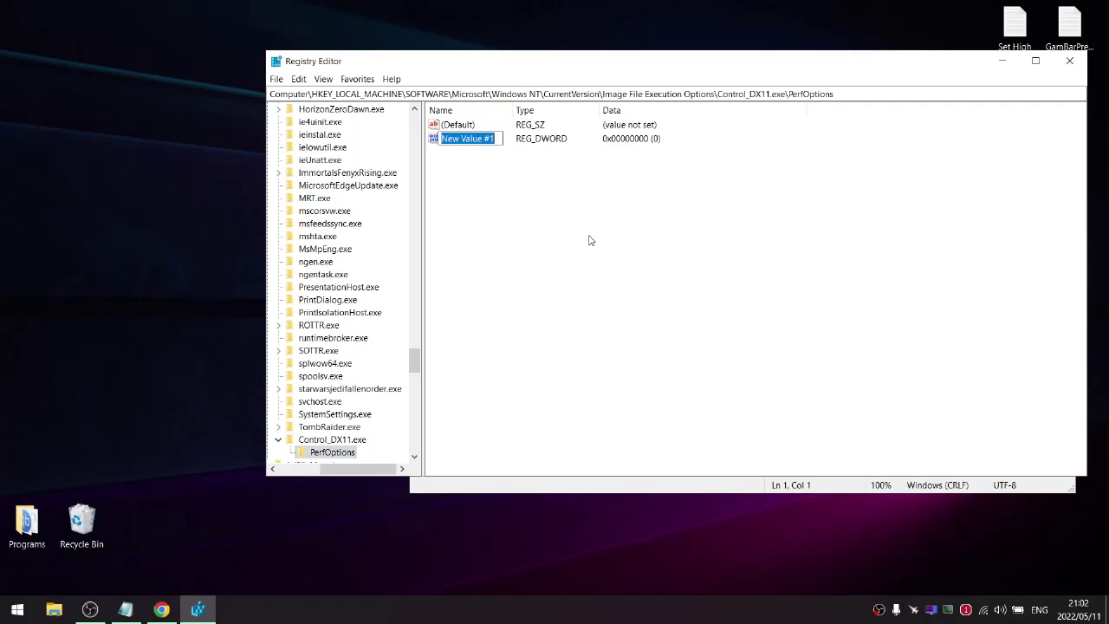
pyautogui.write('CpuP')
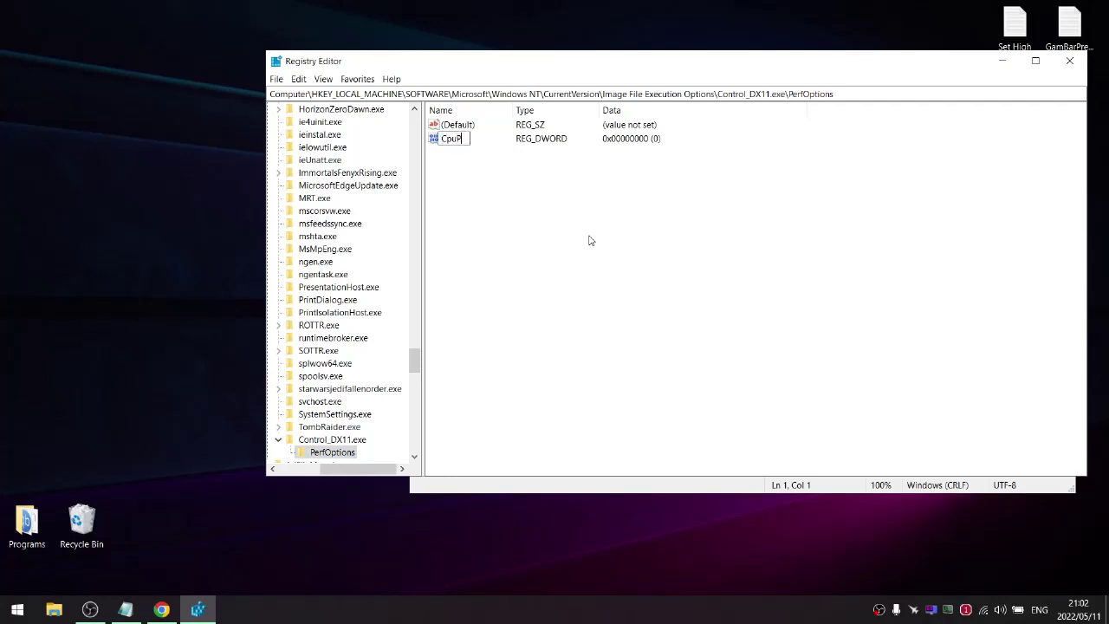
pyautogui.write('riorityClass')
pyautogui.press('Return')
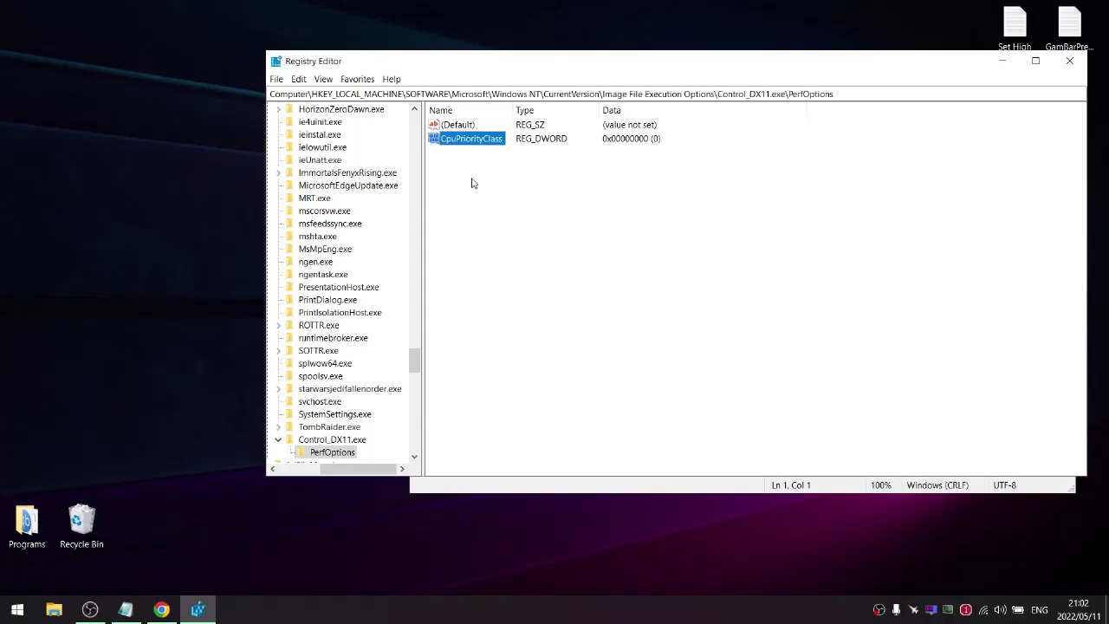
# Step: Set CpuPriorityClass to 3 and close Registry Editor
pyautogui.doubleClick(476, 140)
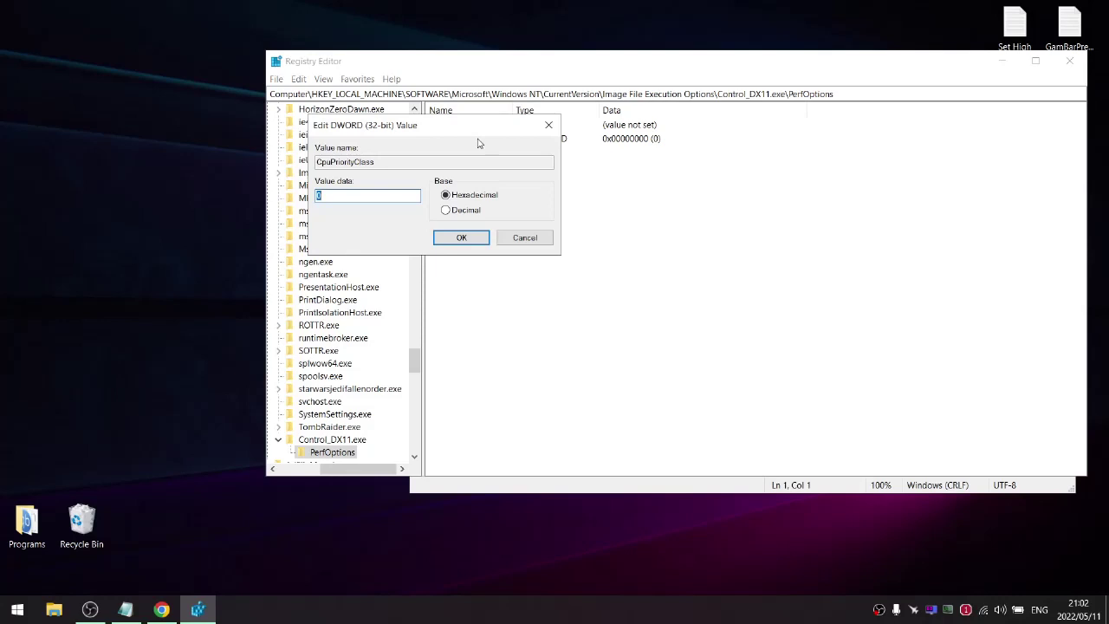
pyautogui.write('3')
pyautogui.click(467, 237)
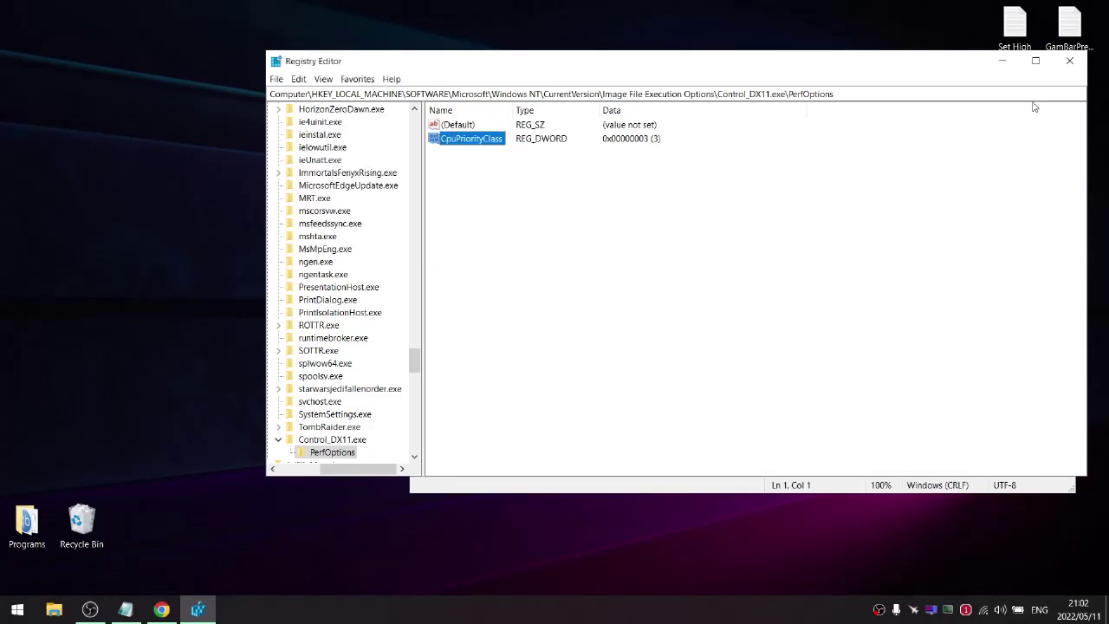
pyautogui.click(1069, 61)
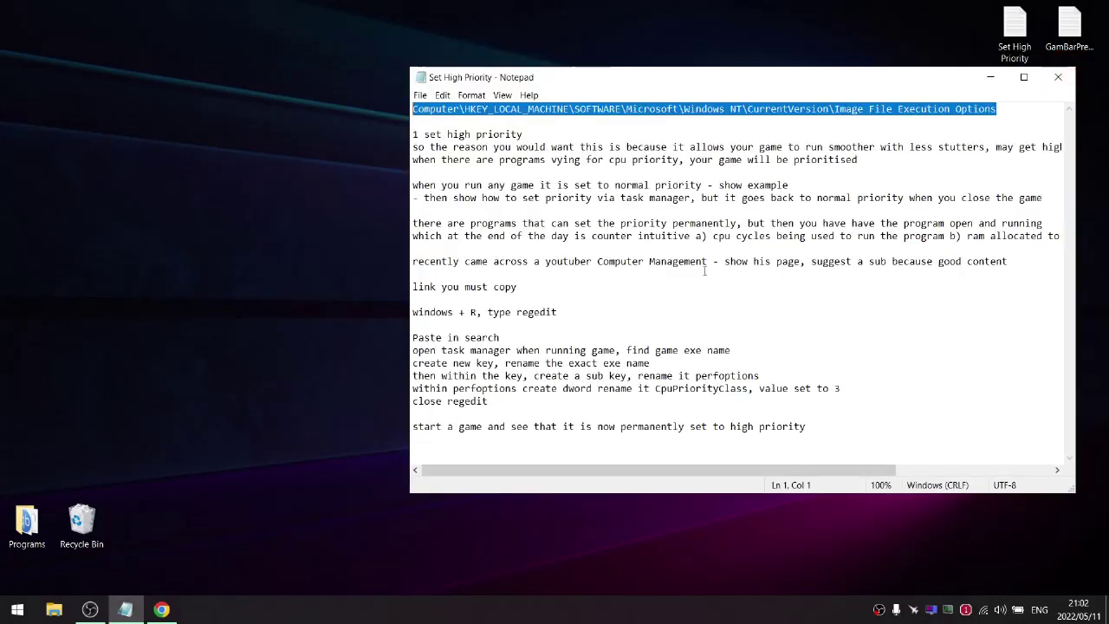
# Step: Close the Set High Priority notes, relaunch the game, and check Control_DX11.exe's priority is High
pyautogui.click(1059, 78)
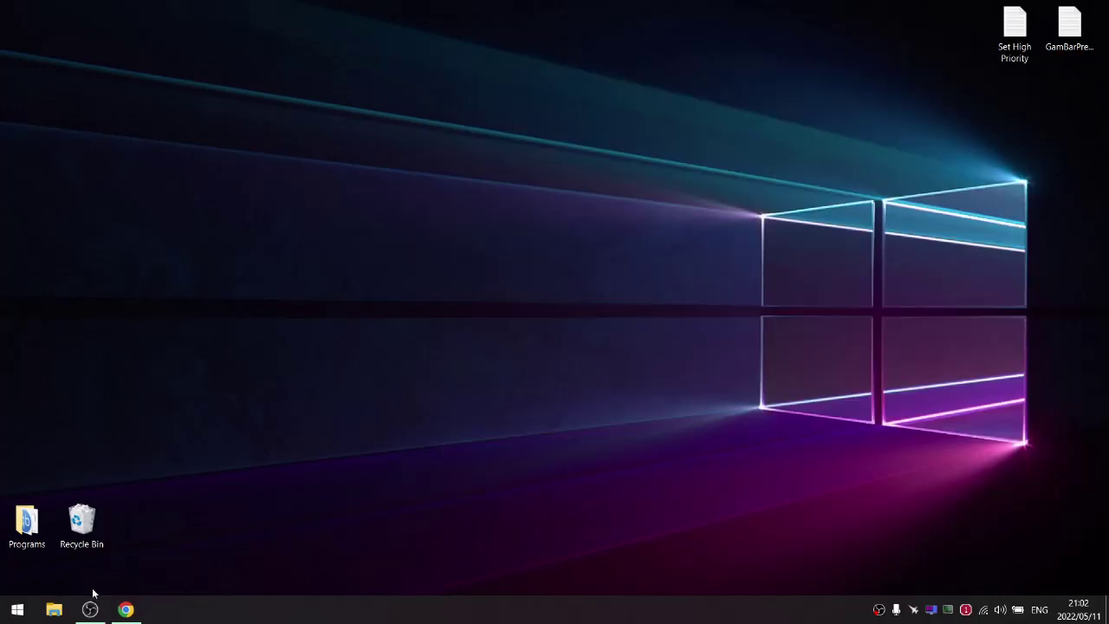
pyautogui.click(17, 609)
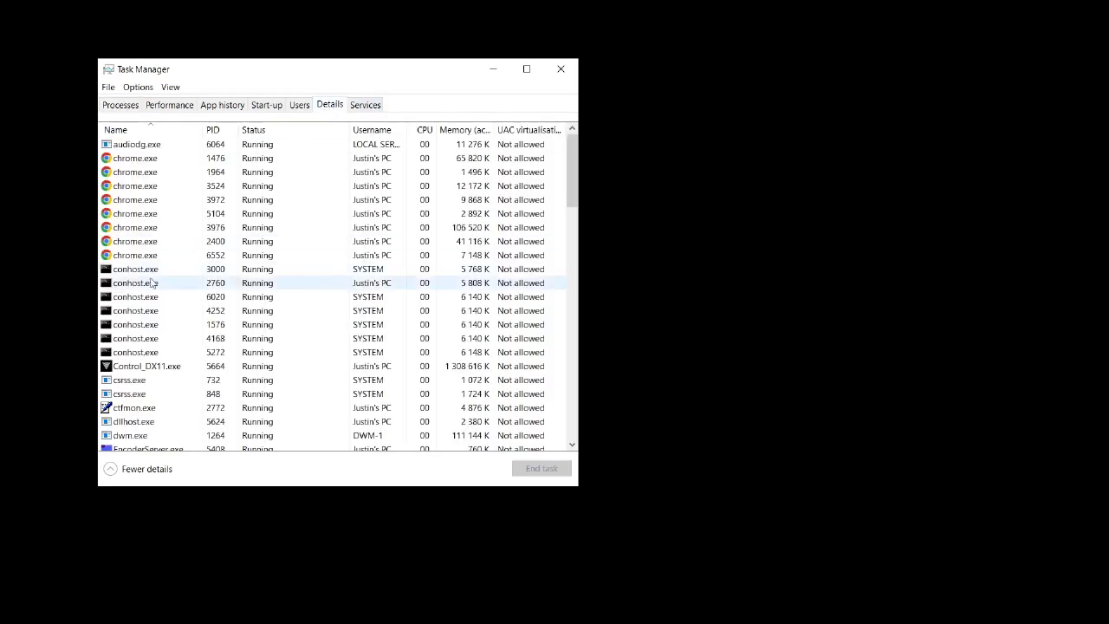
pyautogui.rightClick(113, 367)
pyautogui.moveTo(159, 422)
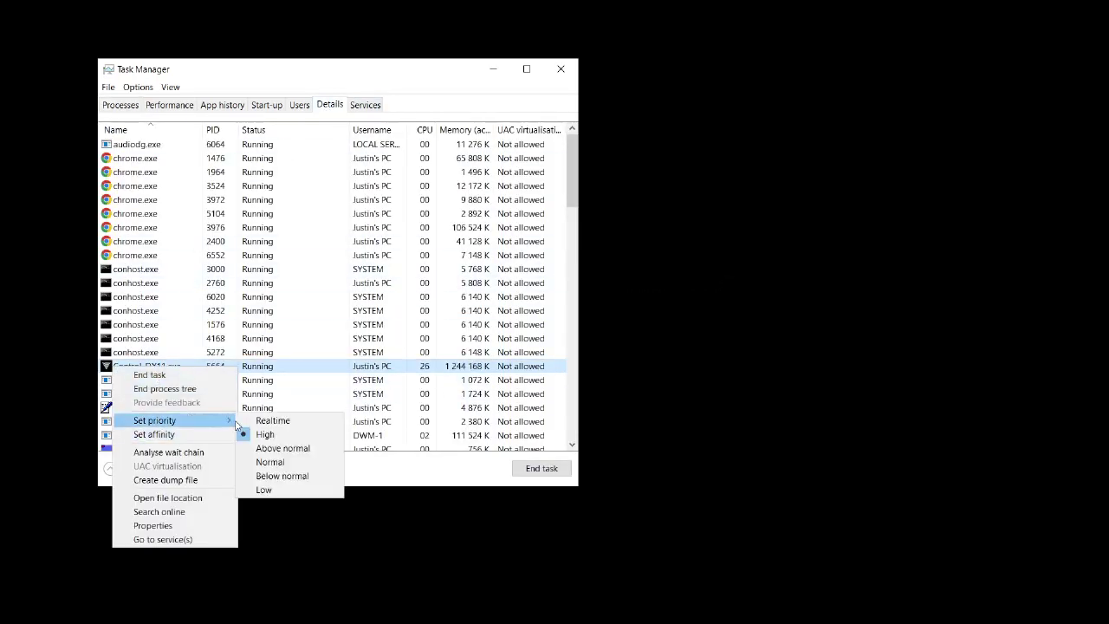
# Step: End the running game from the Apps list and close Task Manager
pyautogui.click(120, 105)
pyautogui.rightClick(159, 194)
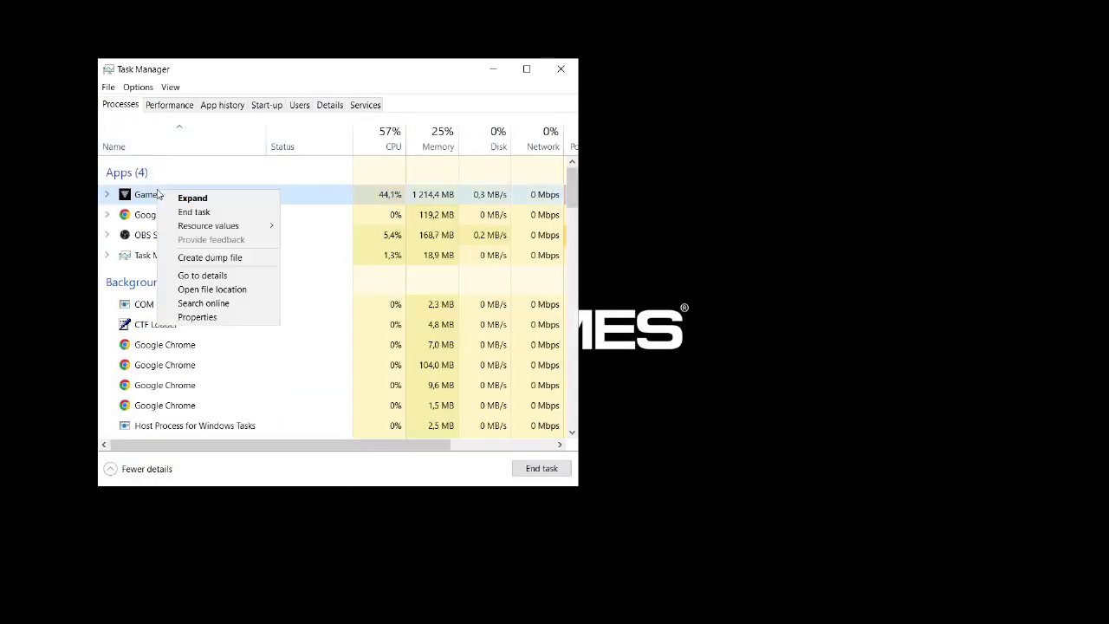
pyautogui.click(194, 212)
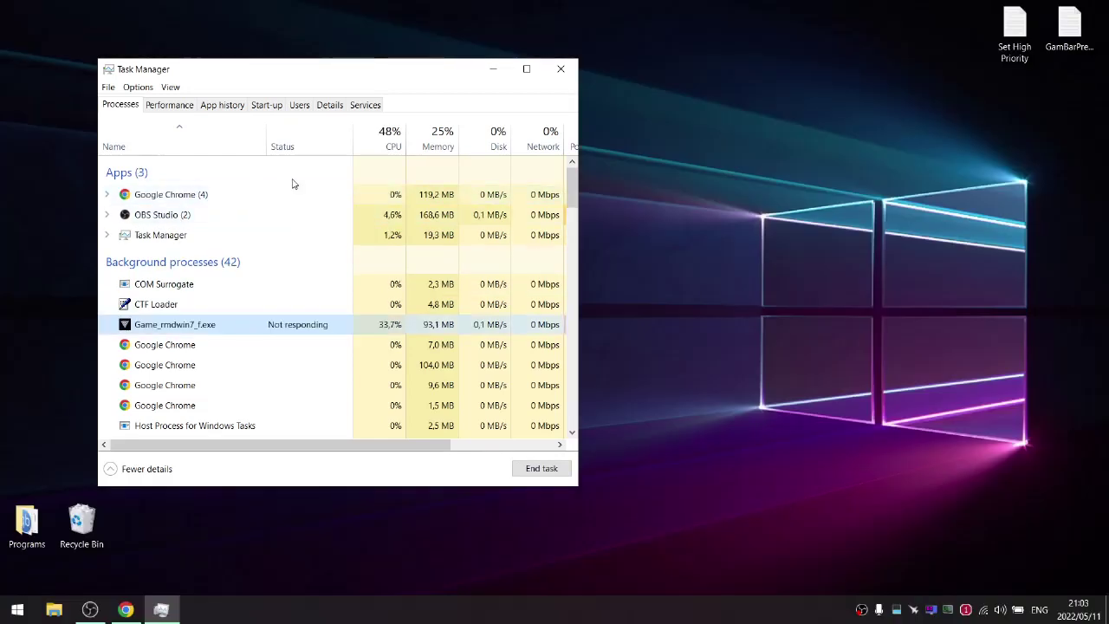
pyautogui.click(561, 68)
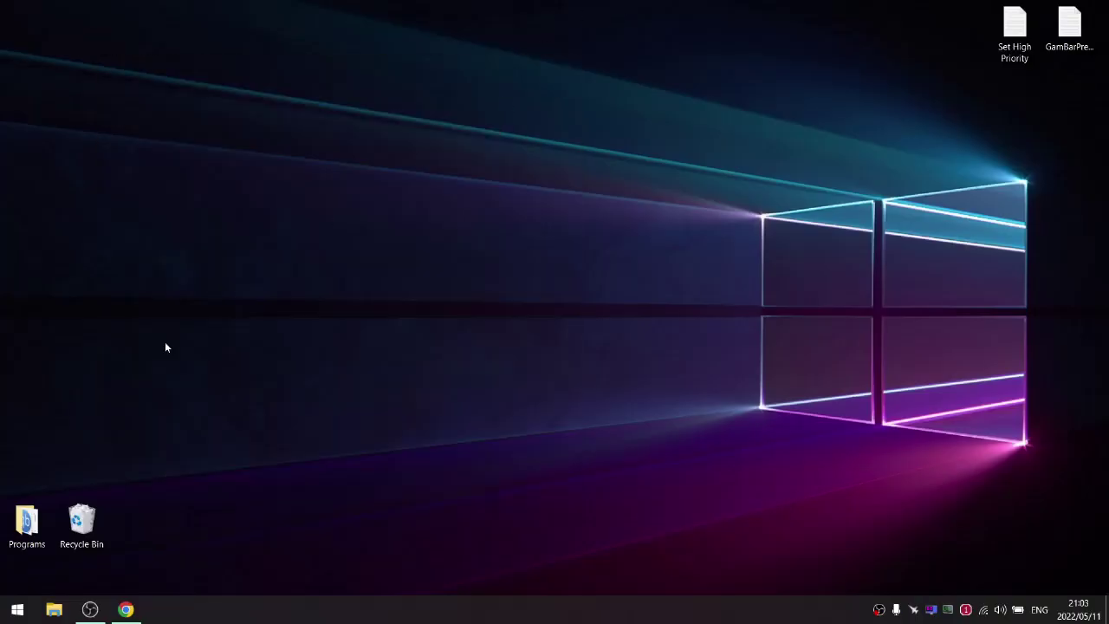
# Step: Relaunch the game, confirm Control_DX11.exe (PID 548) shows High priority in Details, then close Task Manager
pyautogui.click(17, 609)
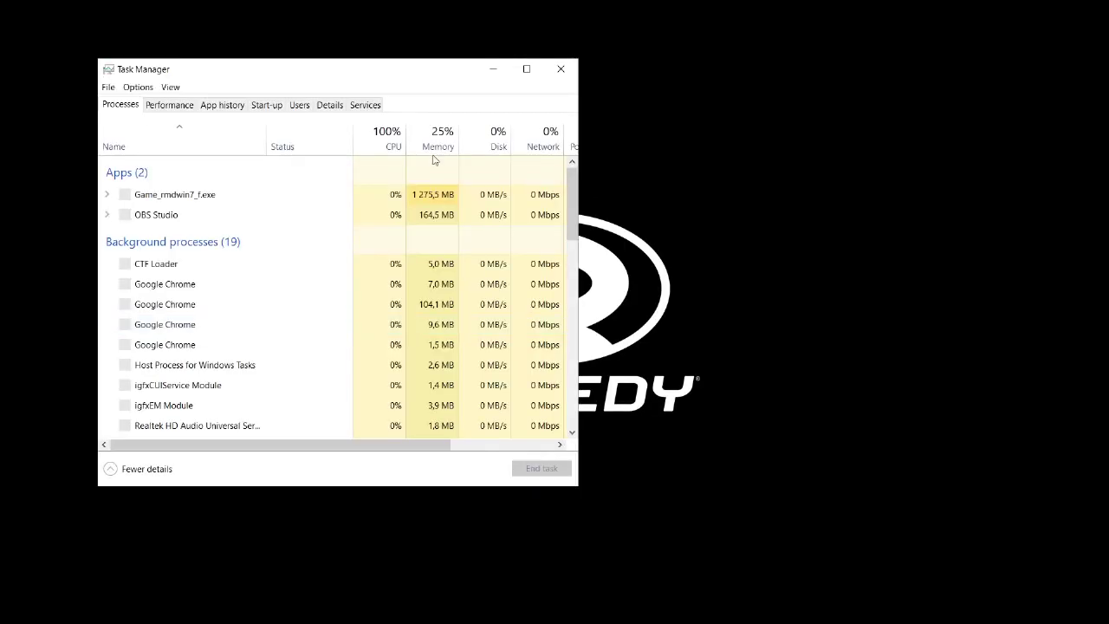
pyautogui.click(329, 105)
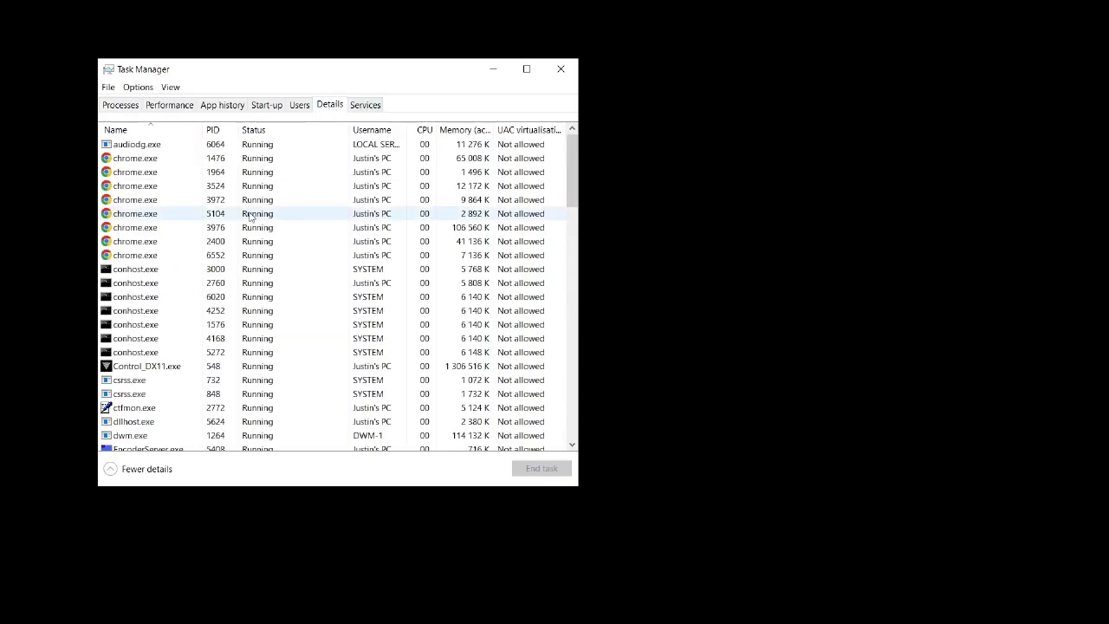
pyautogui.rightClick(135, 366)
pyautogui.moveTo(171, 417)
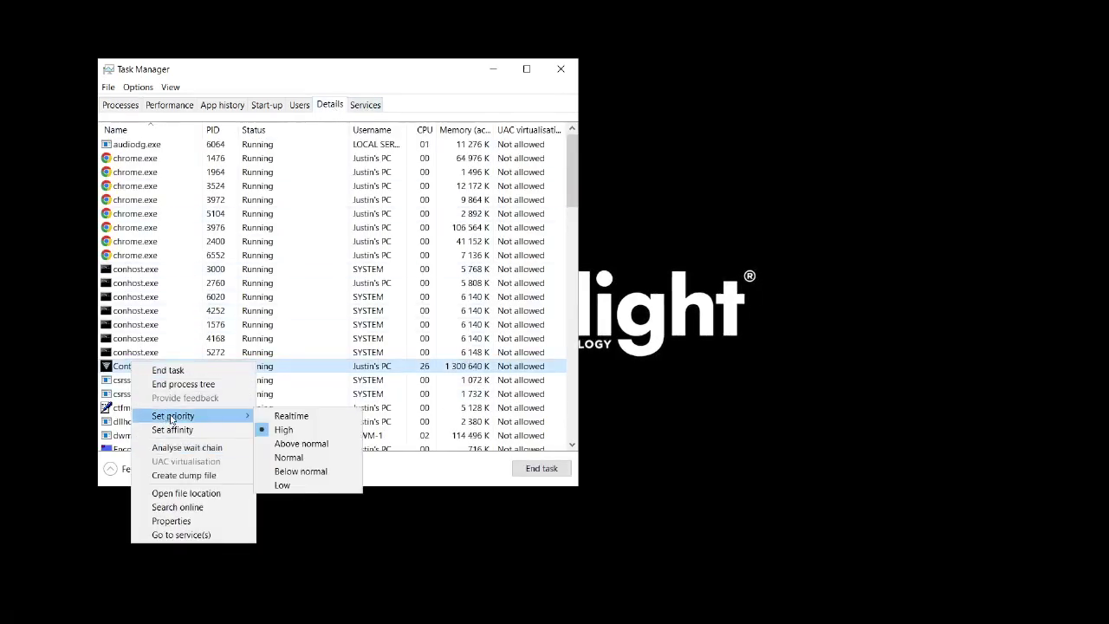
pyautogui.click(561, 68)
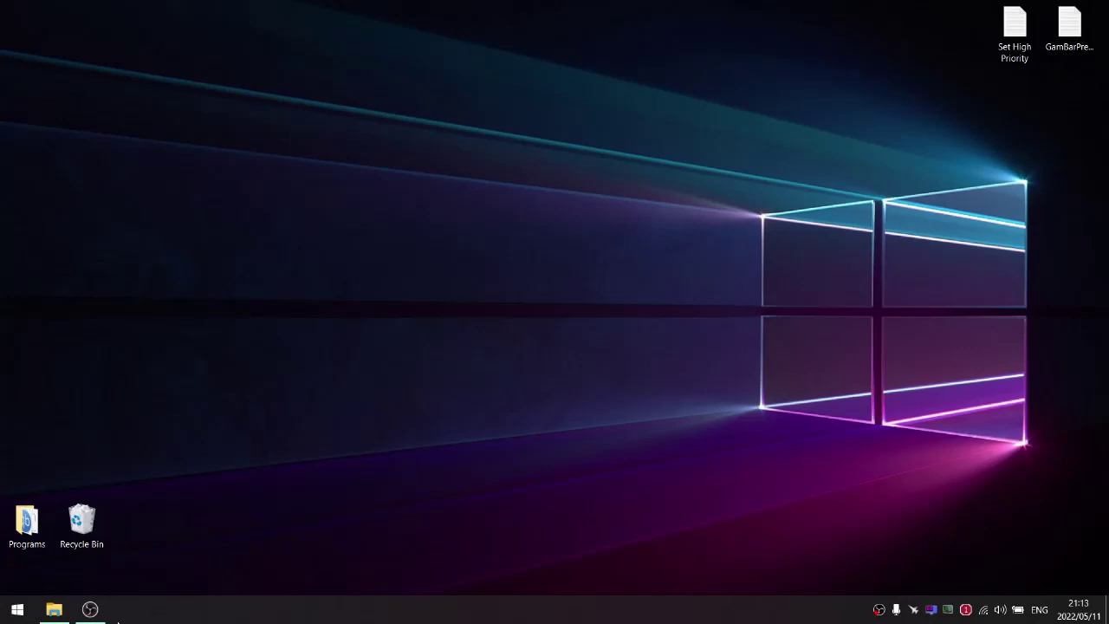
# Step: Leave the empty Windows desktop showing with Task Manager closed
pyautogui.moveTo(97, 613)
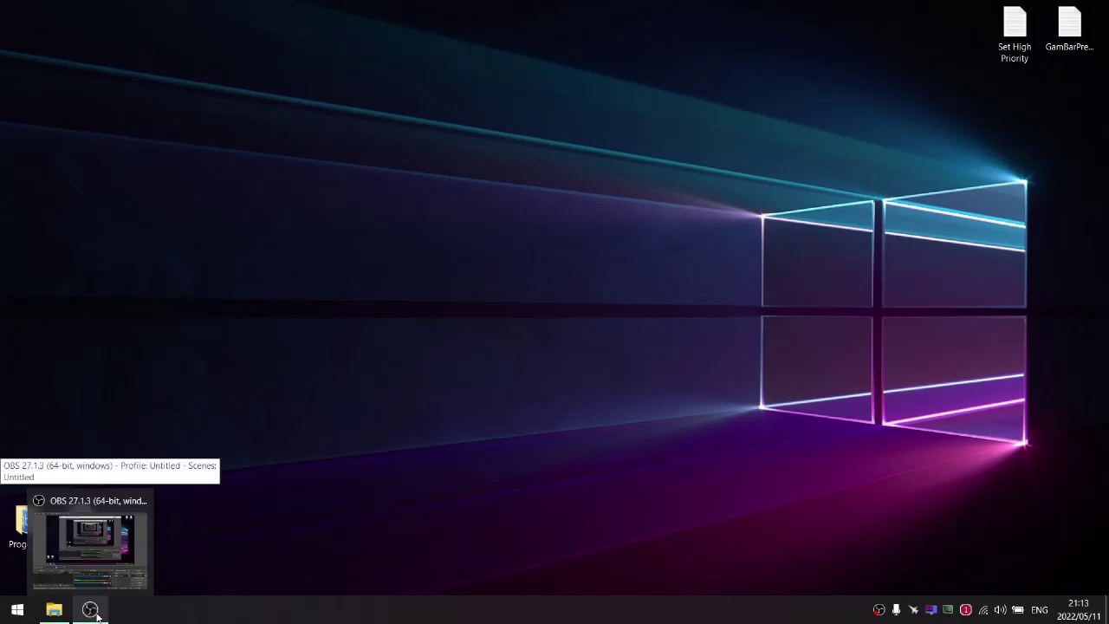